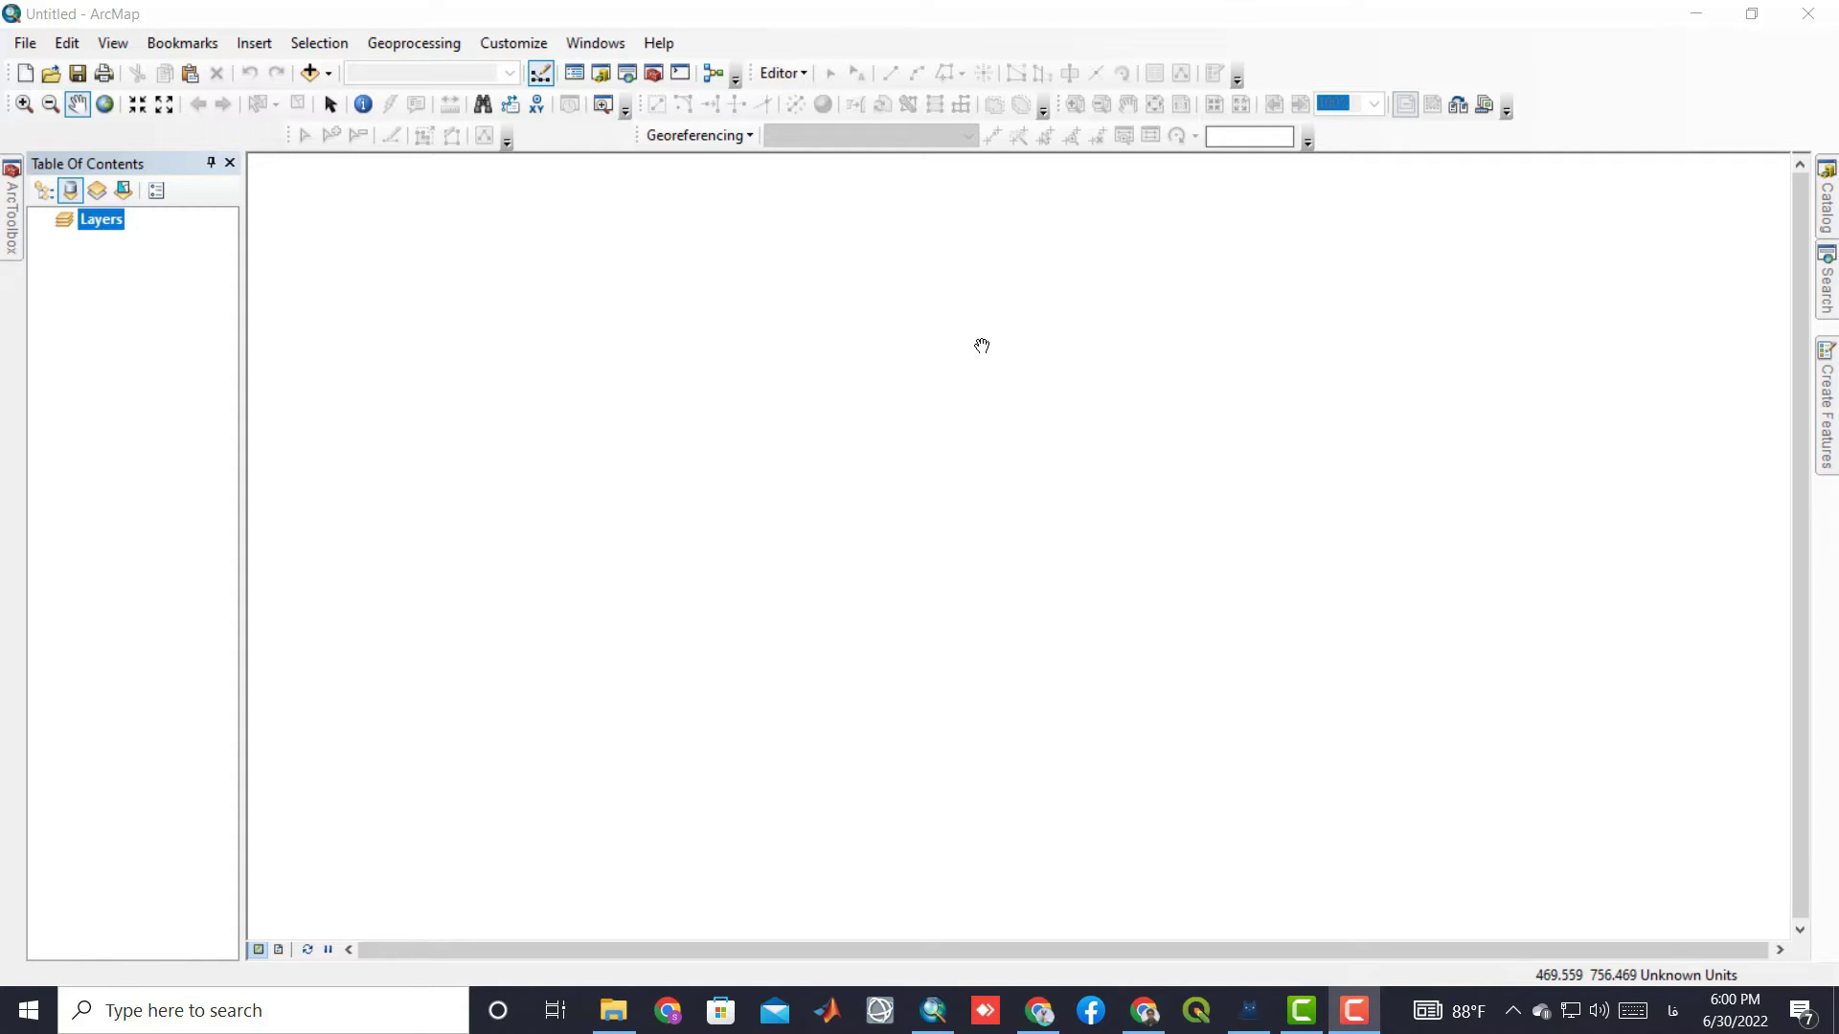
Step: Add the Landsat 8 B5 and B6 TIF bands from the Desktop LC08_L1TP folder to the map
left_click(316, 79)
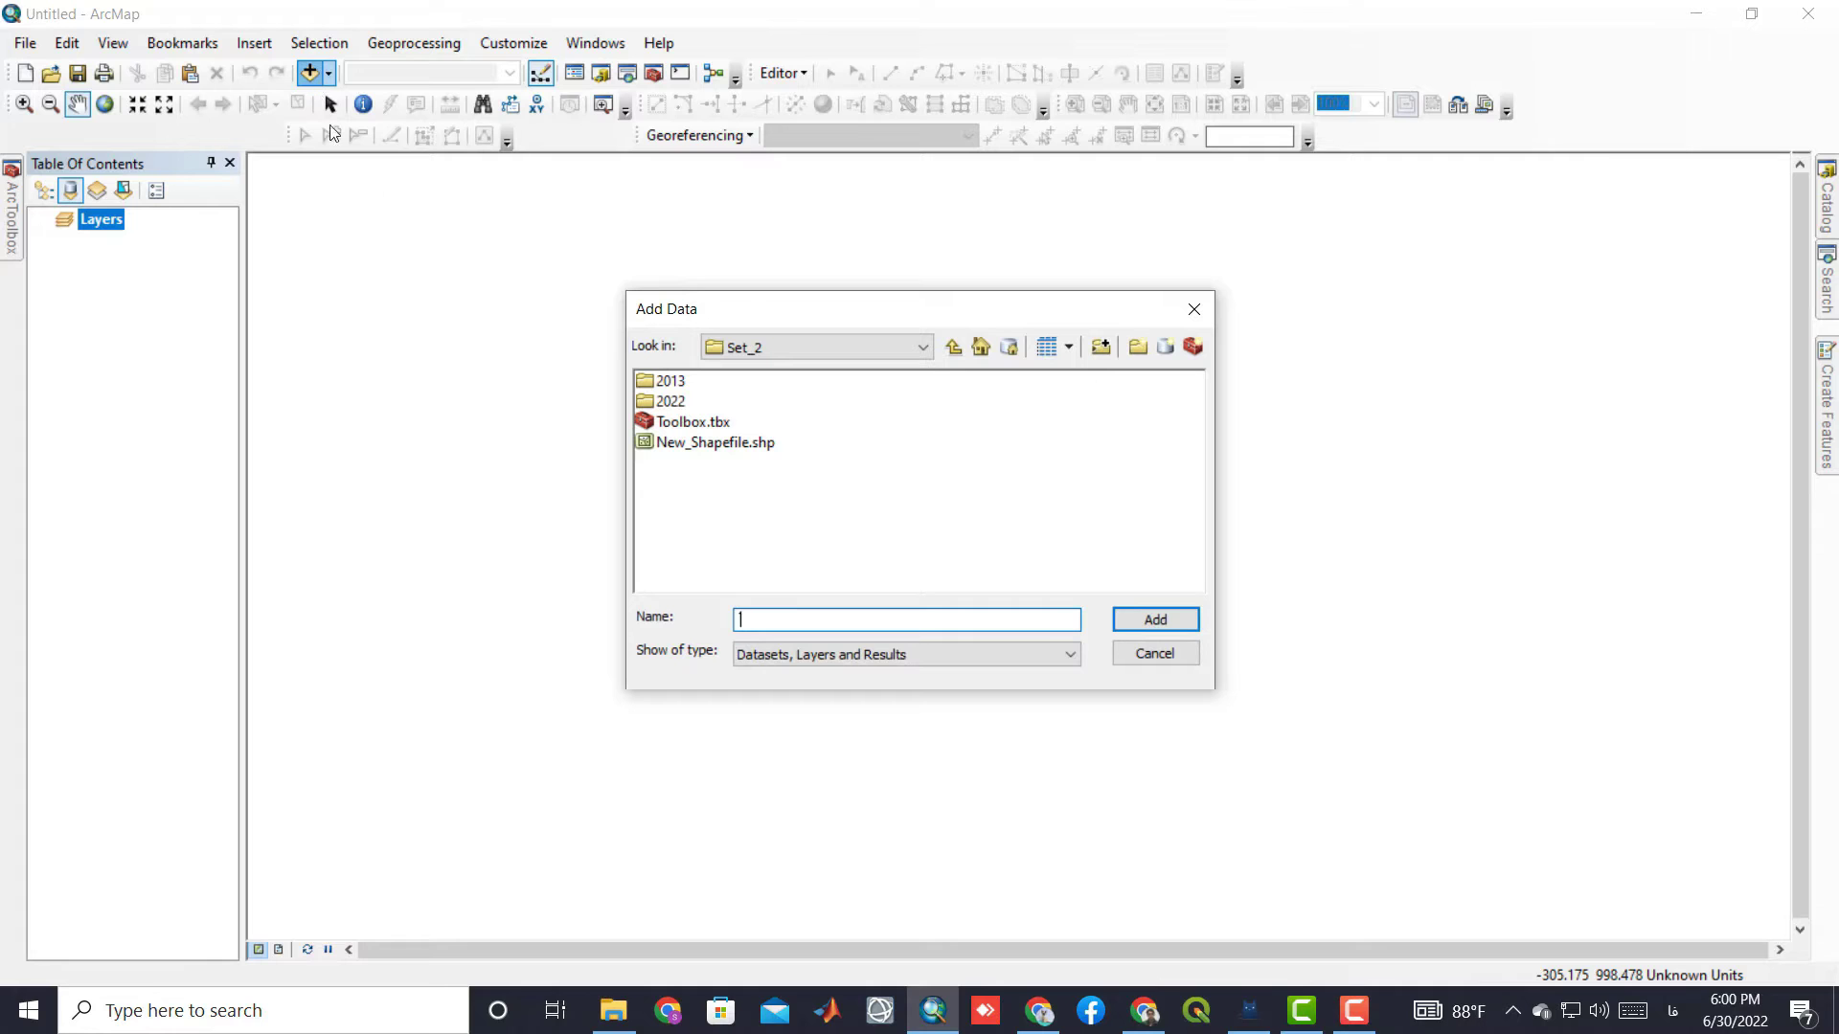
left_click(924, 348)
scroll(870, 441, "up", 3)
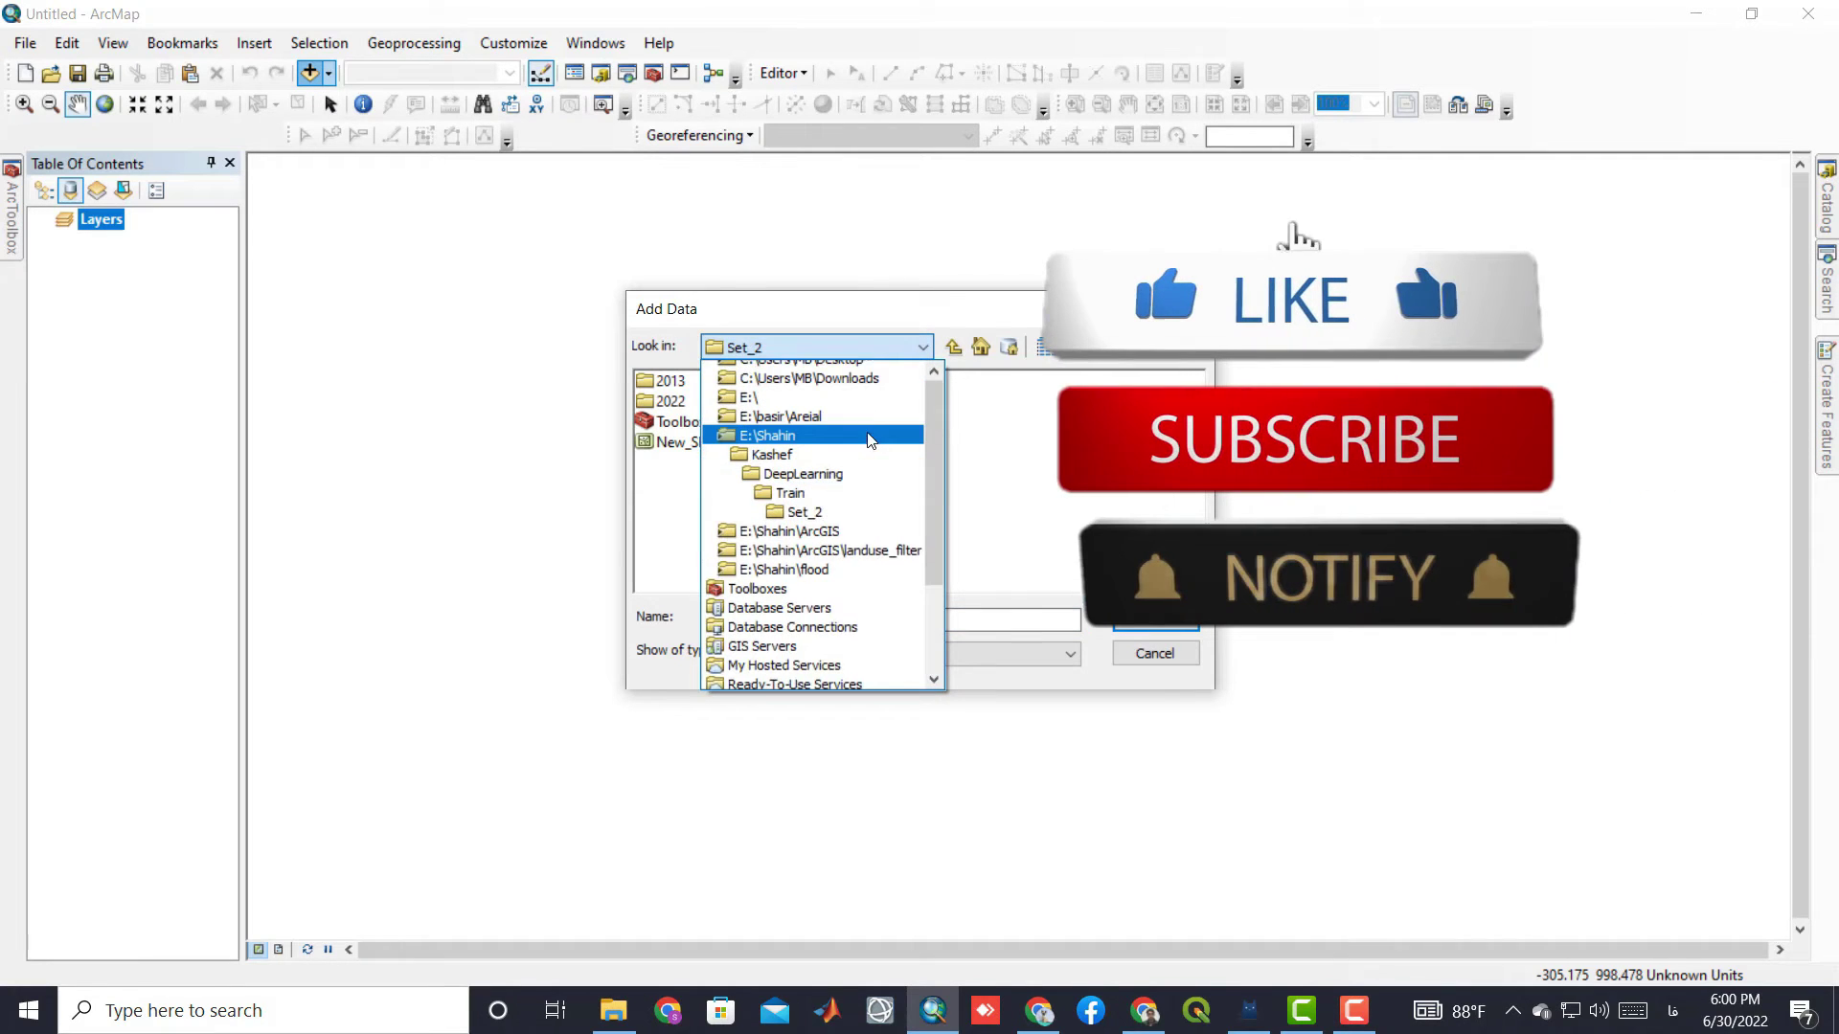
left_click(866, 431)
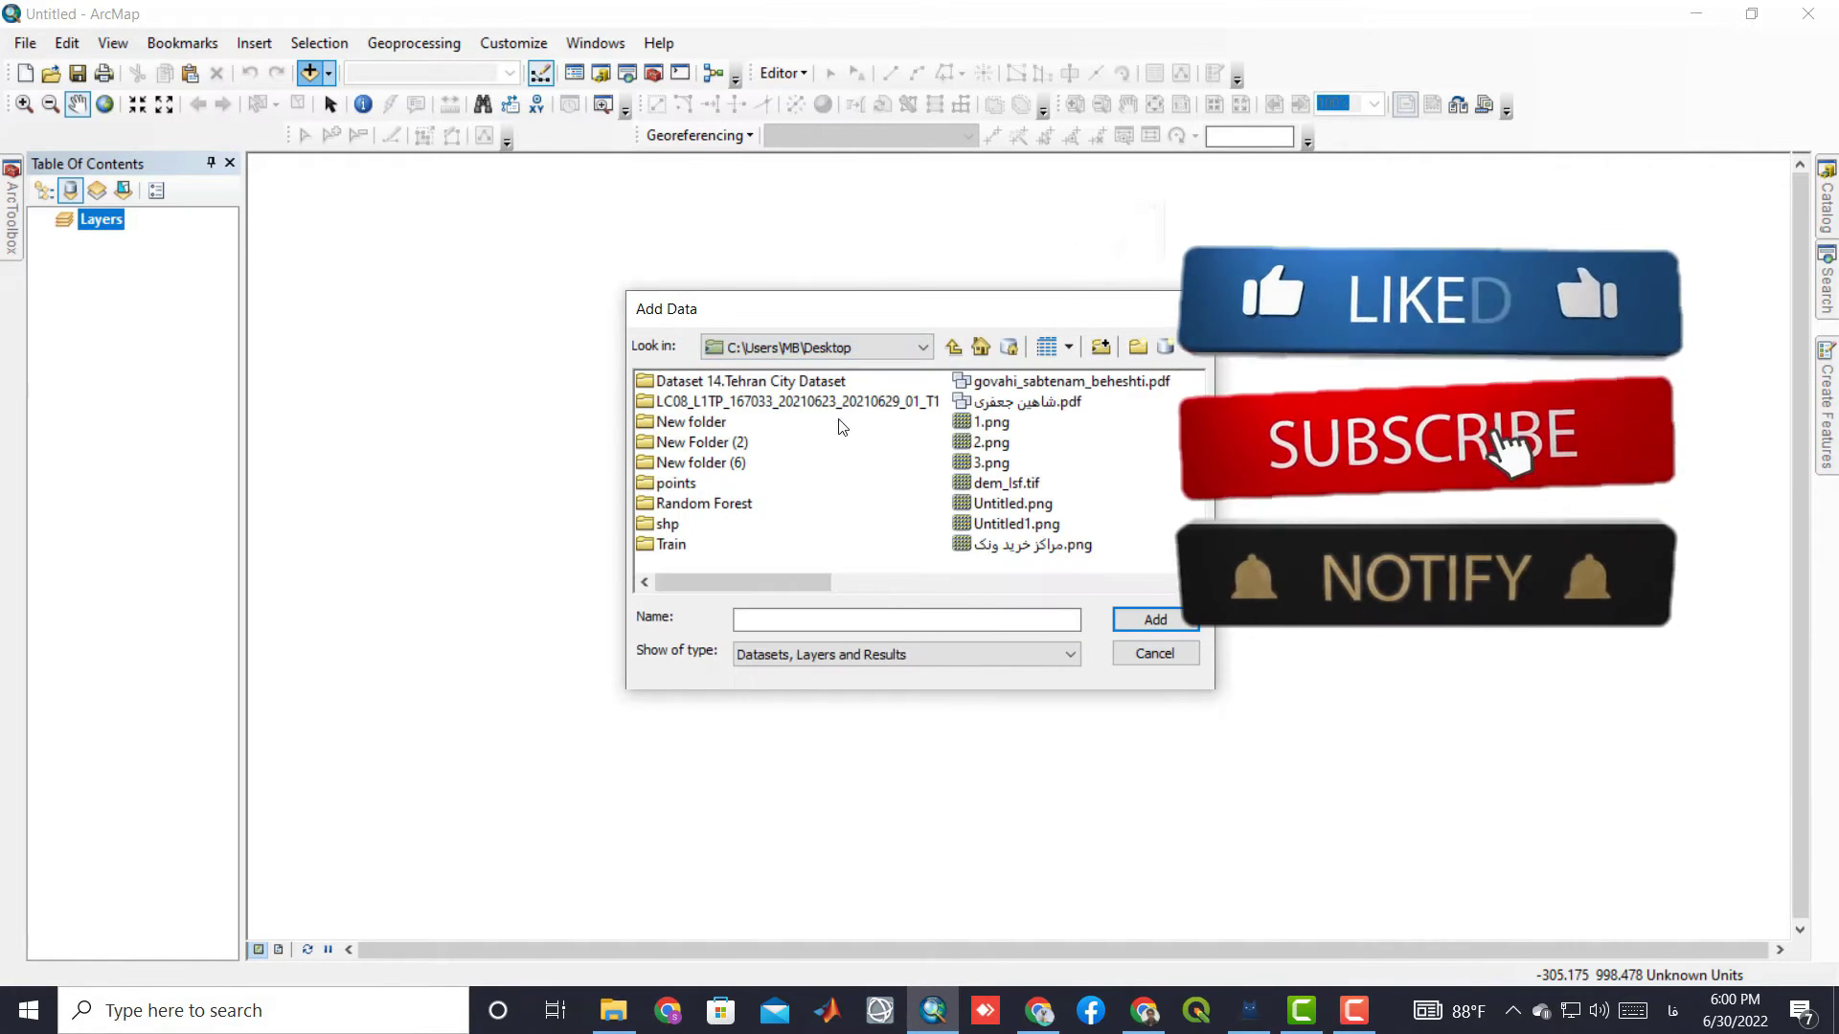
double_click(795, 403)
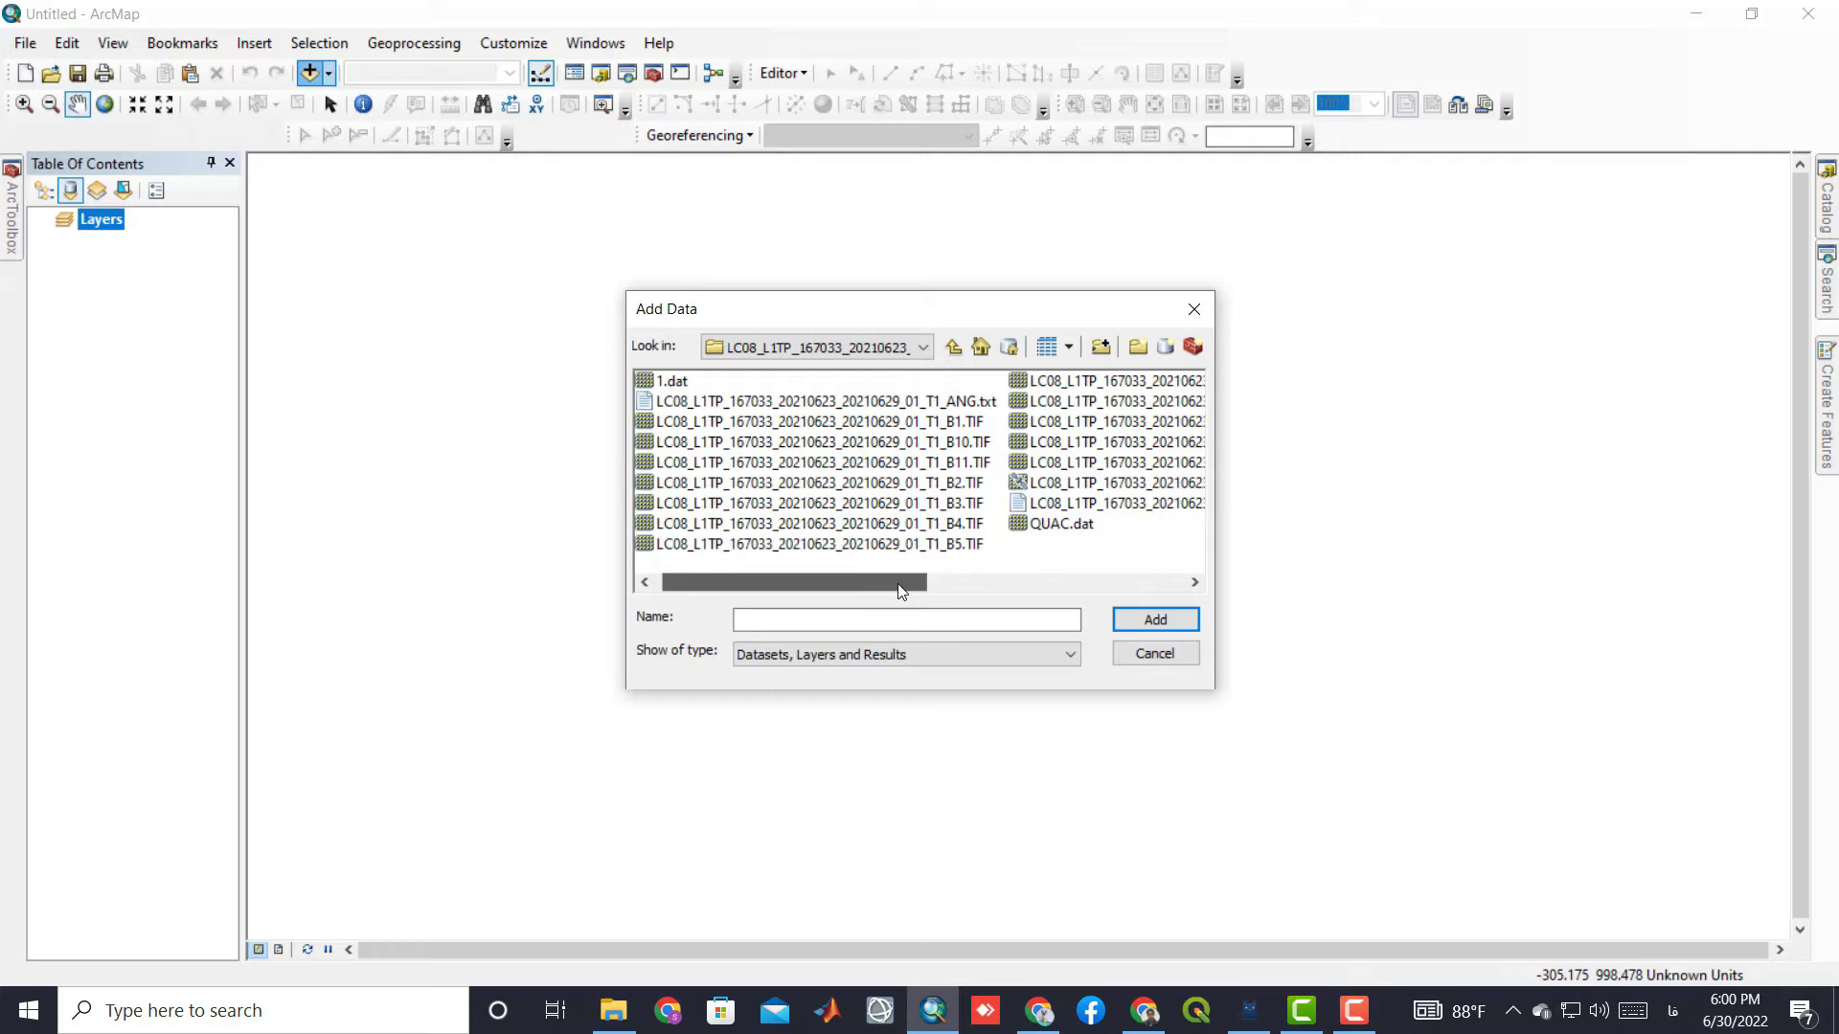
left_click_drag(876, 581, 1059, 583)
left_click(976, 544)
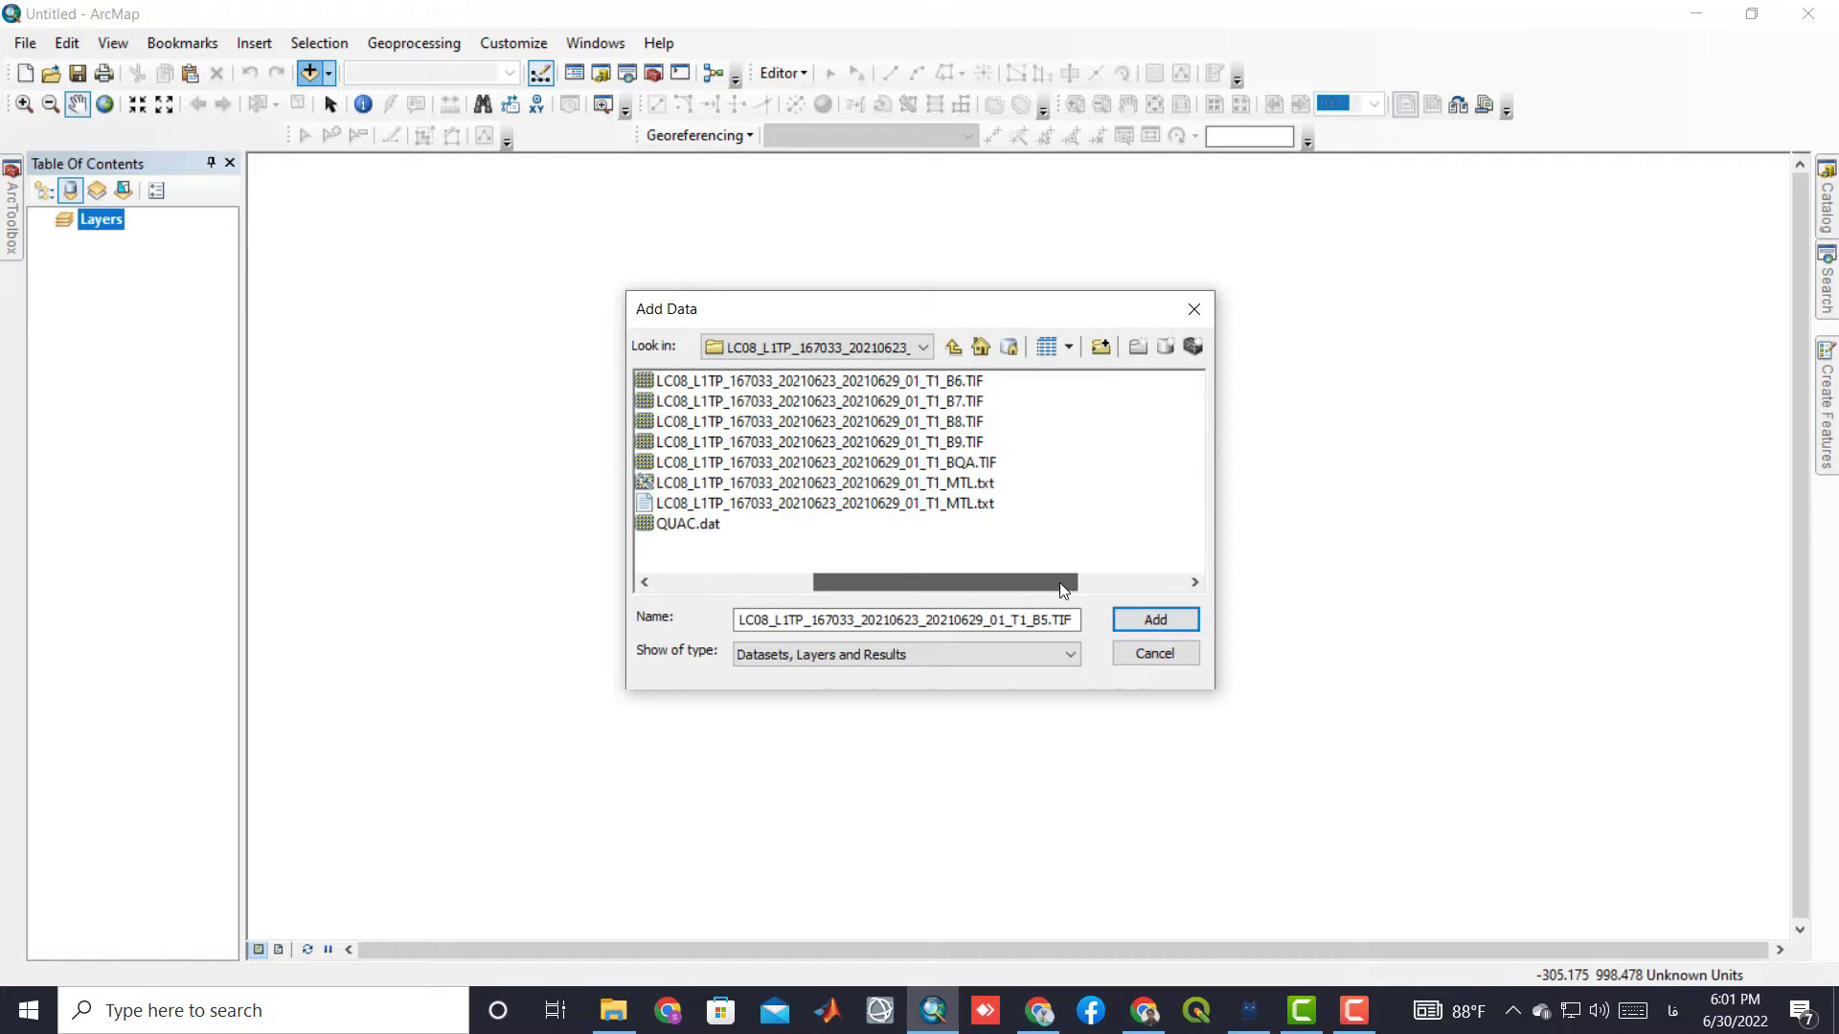
left_click(1148, 620)
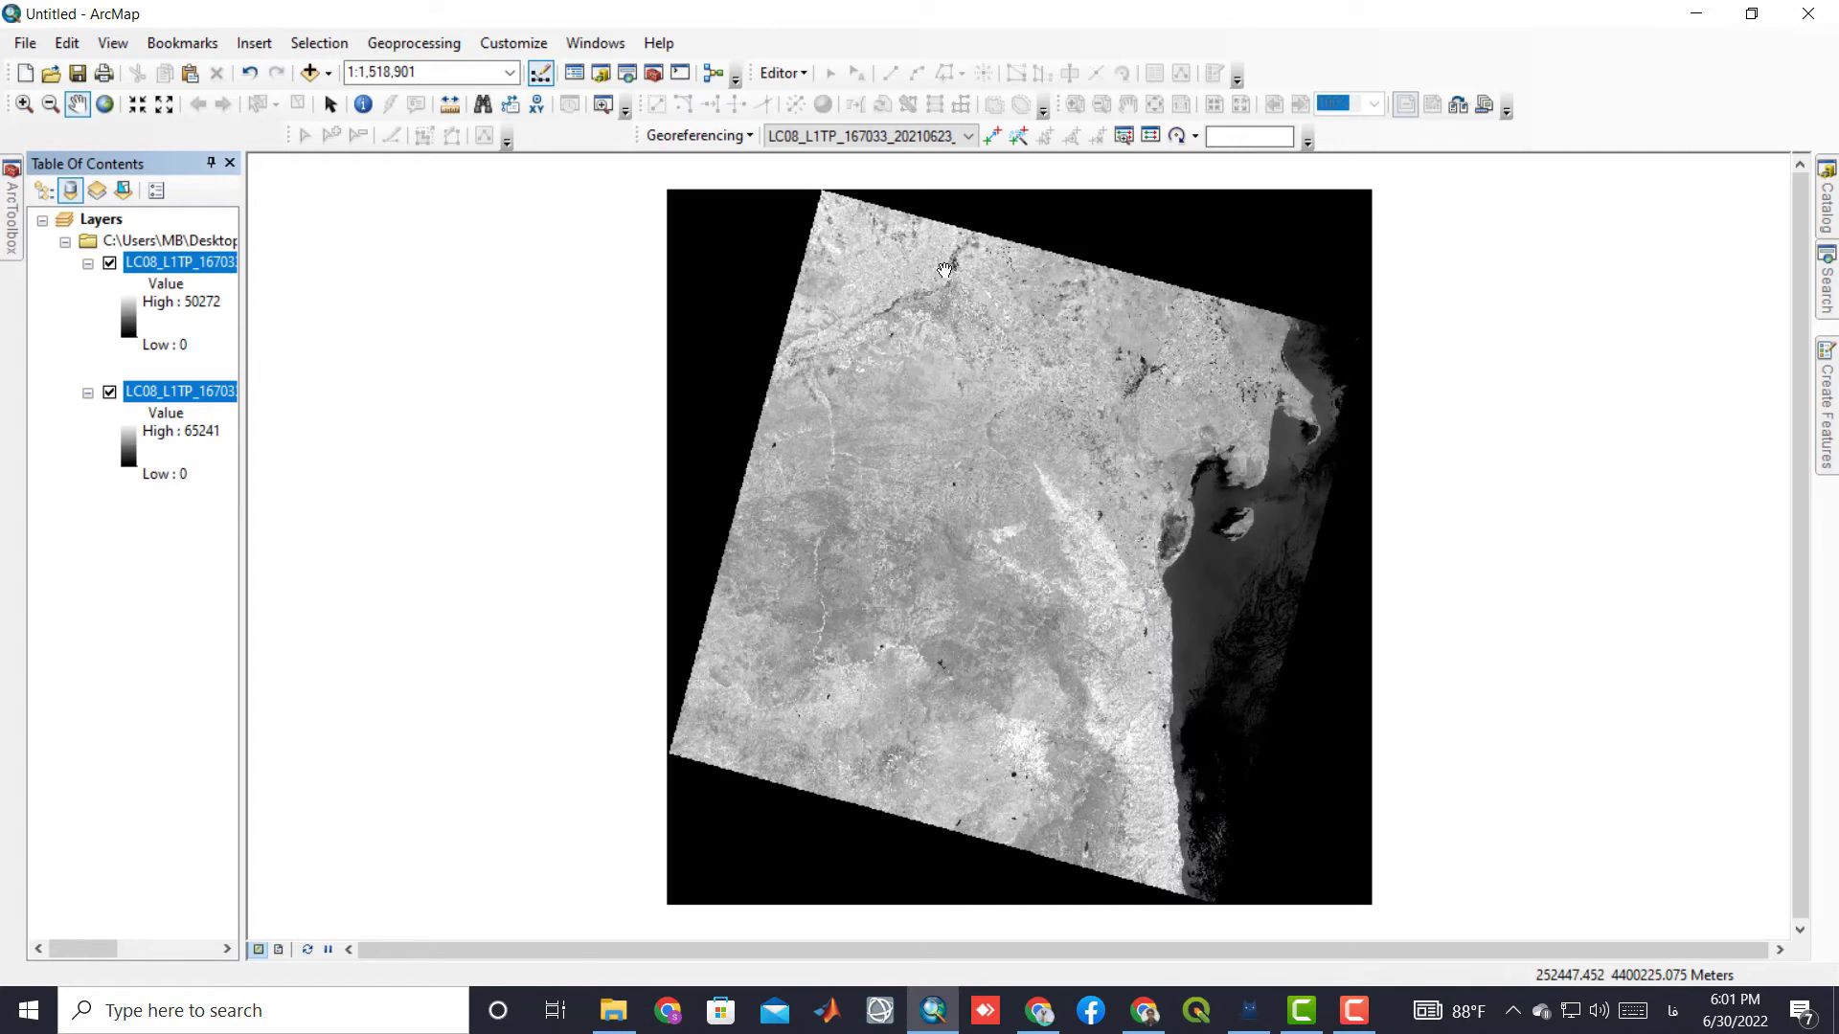
Step: Make background value 0 transparent on the first band layer in its Symbology properties
left_click(97, 541)
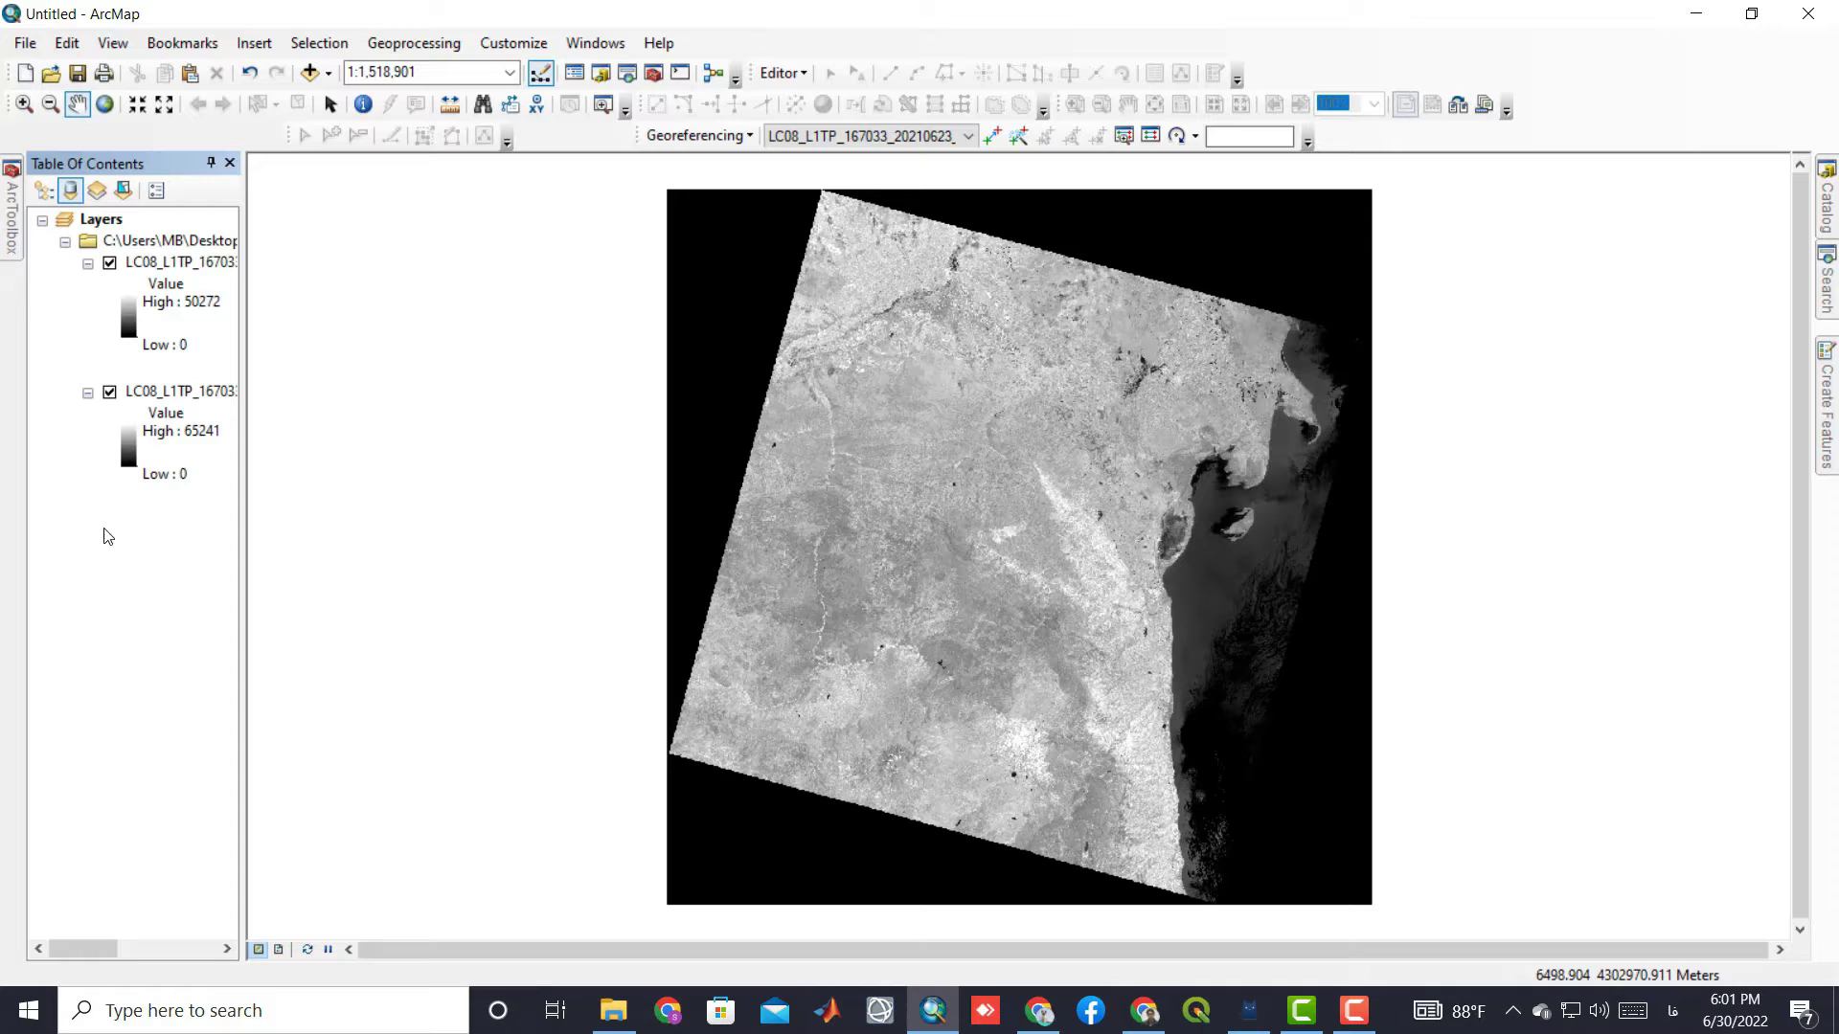
right_click(185, 271)
left_click(324, 618)
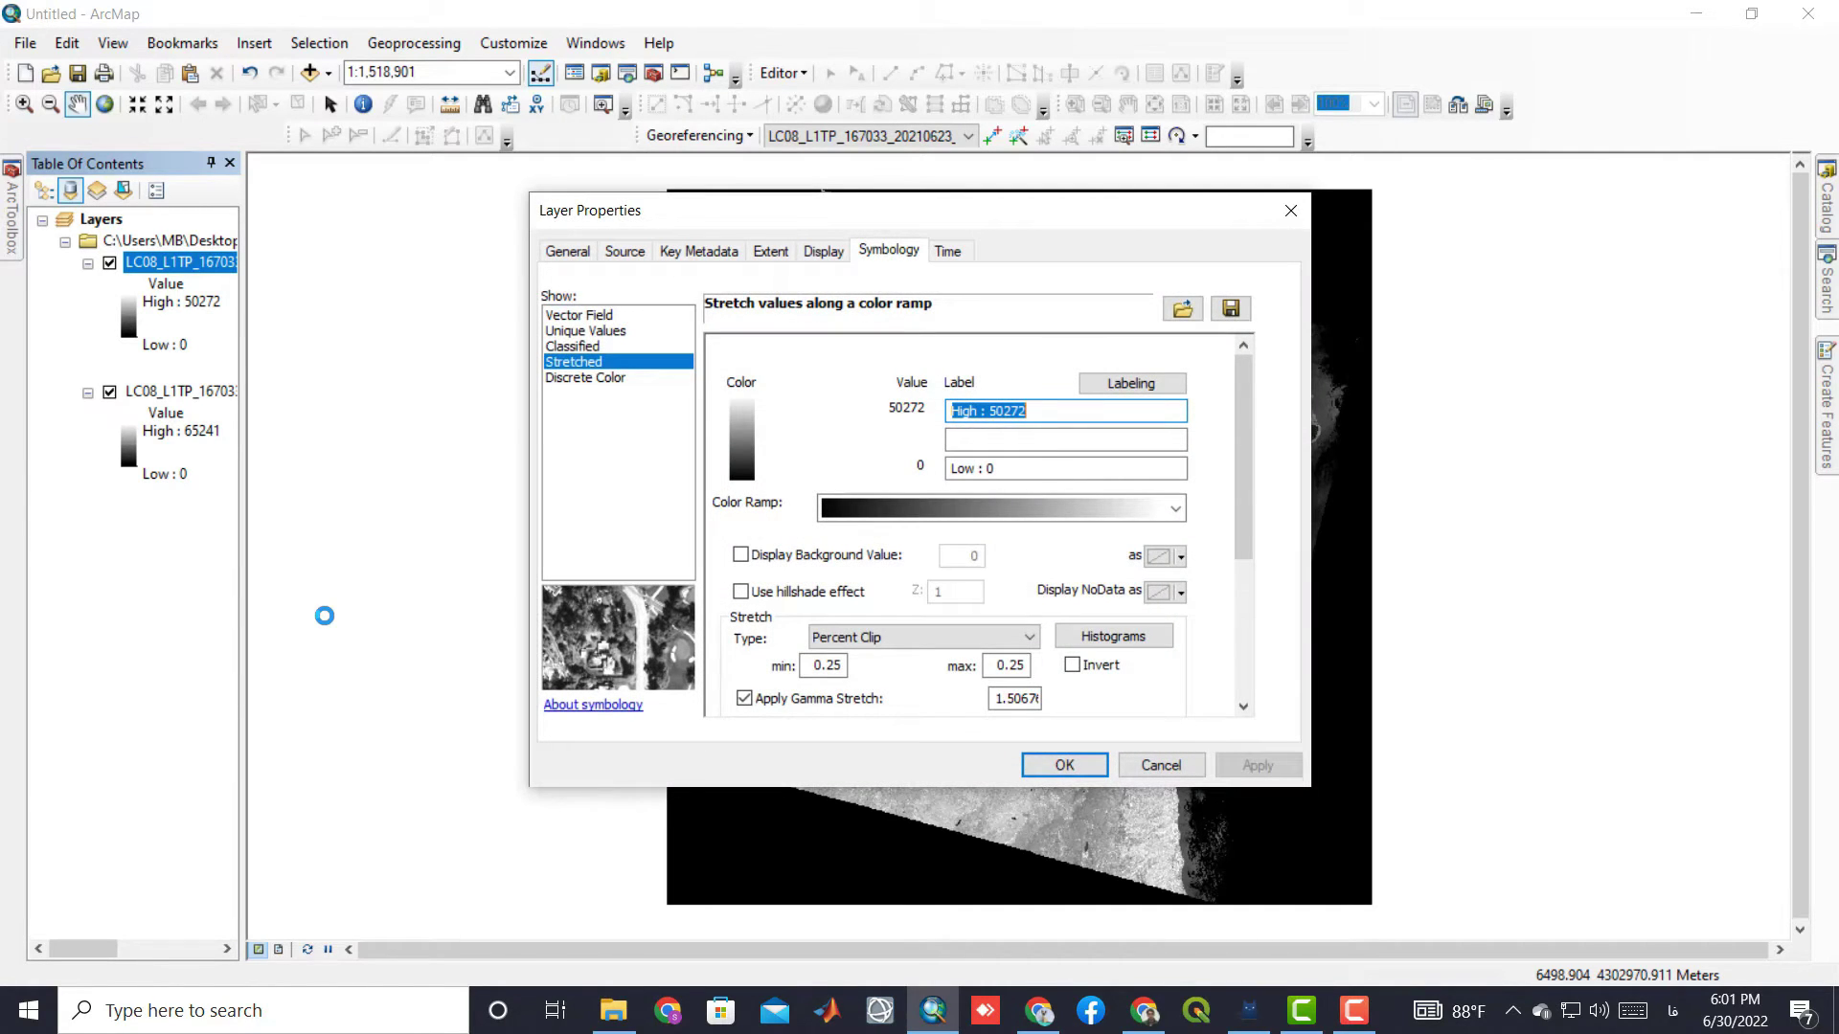
left_click(810, 556)
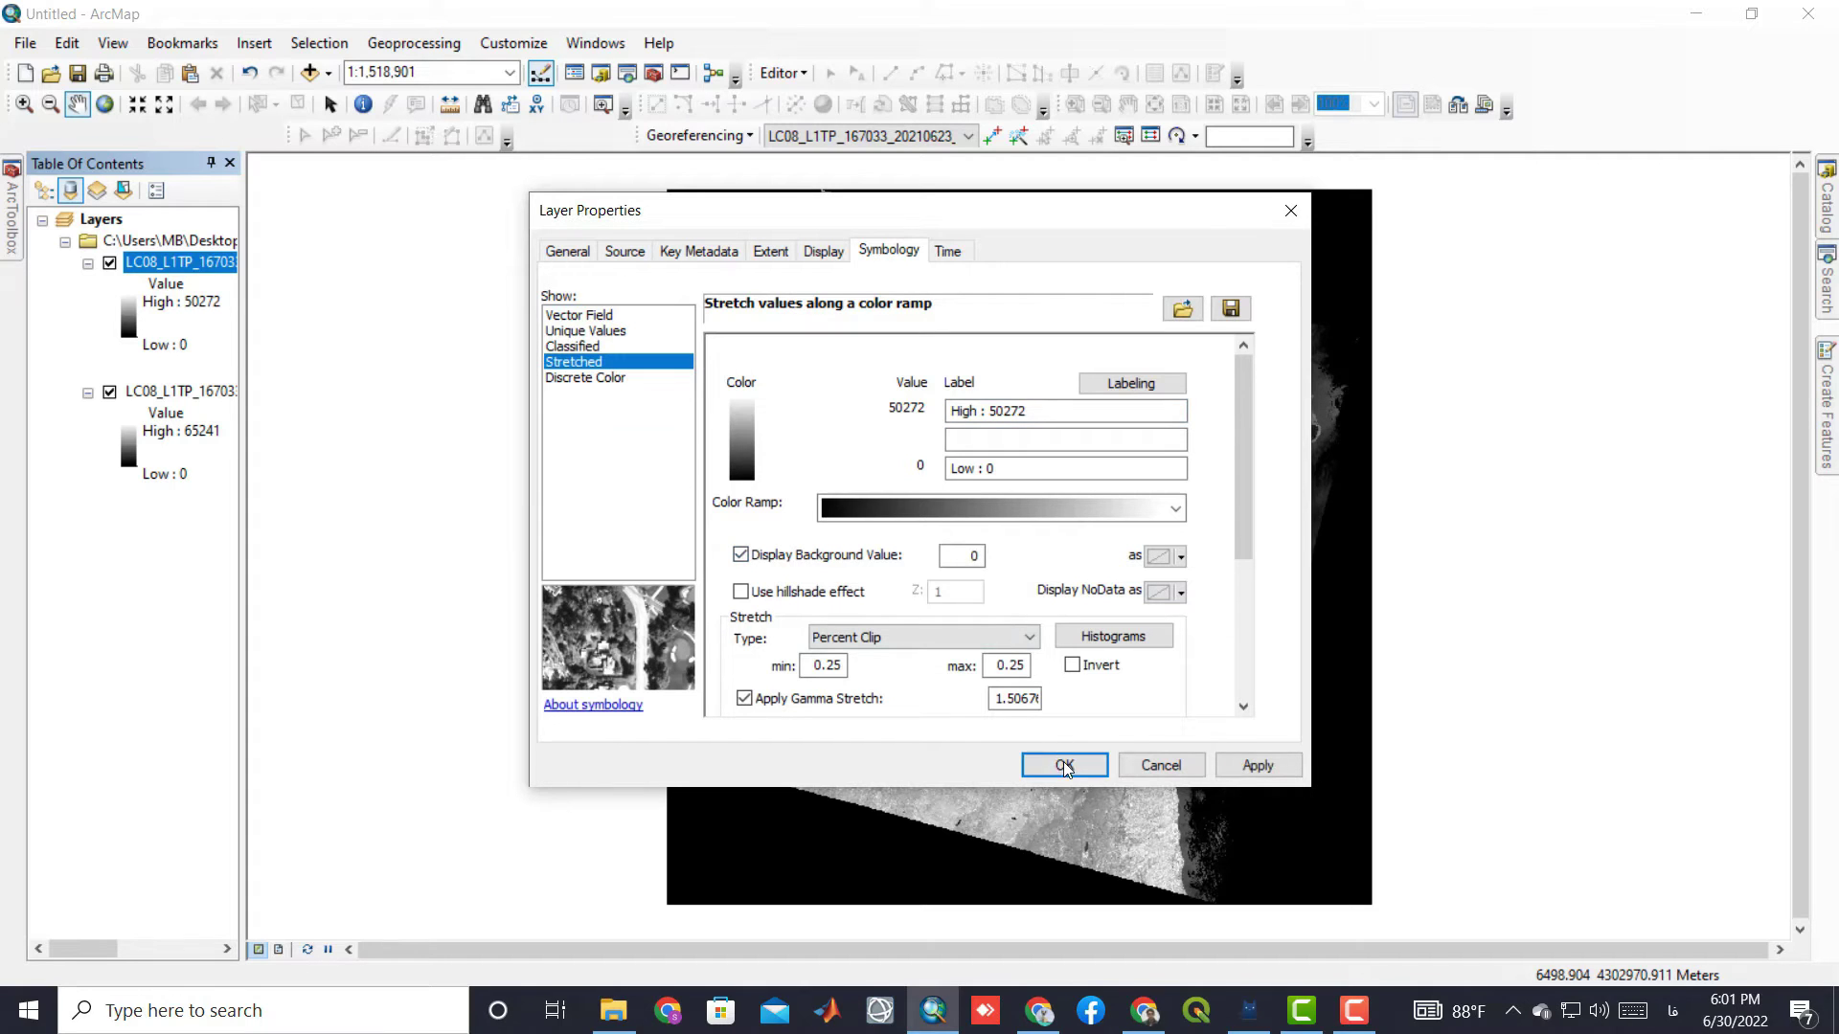
left_click(1239, 774)
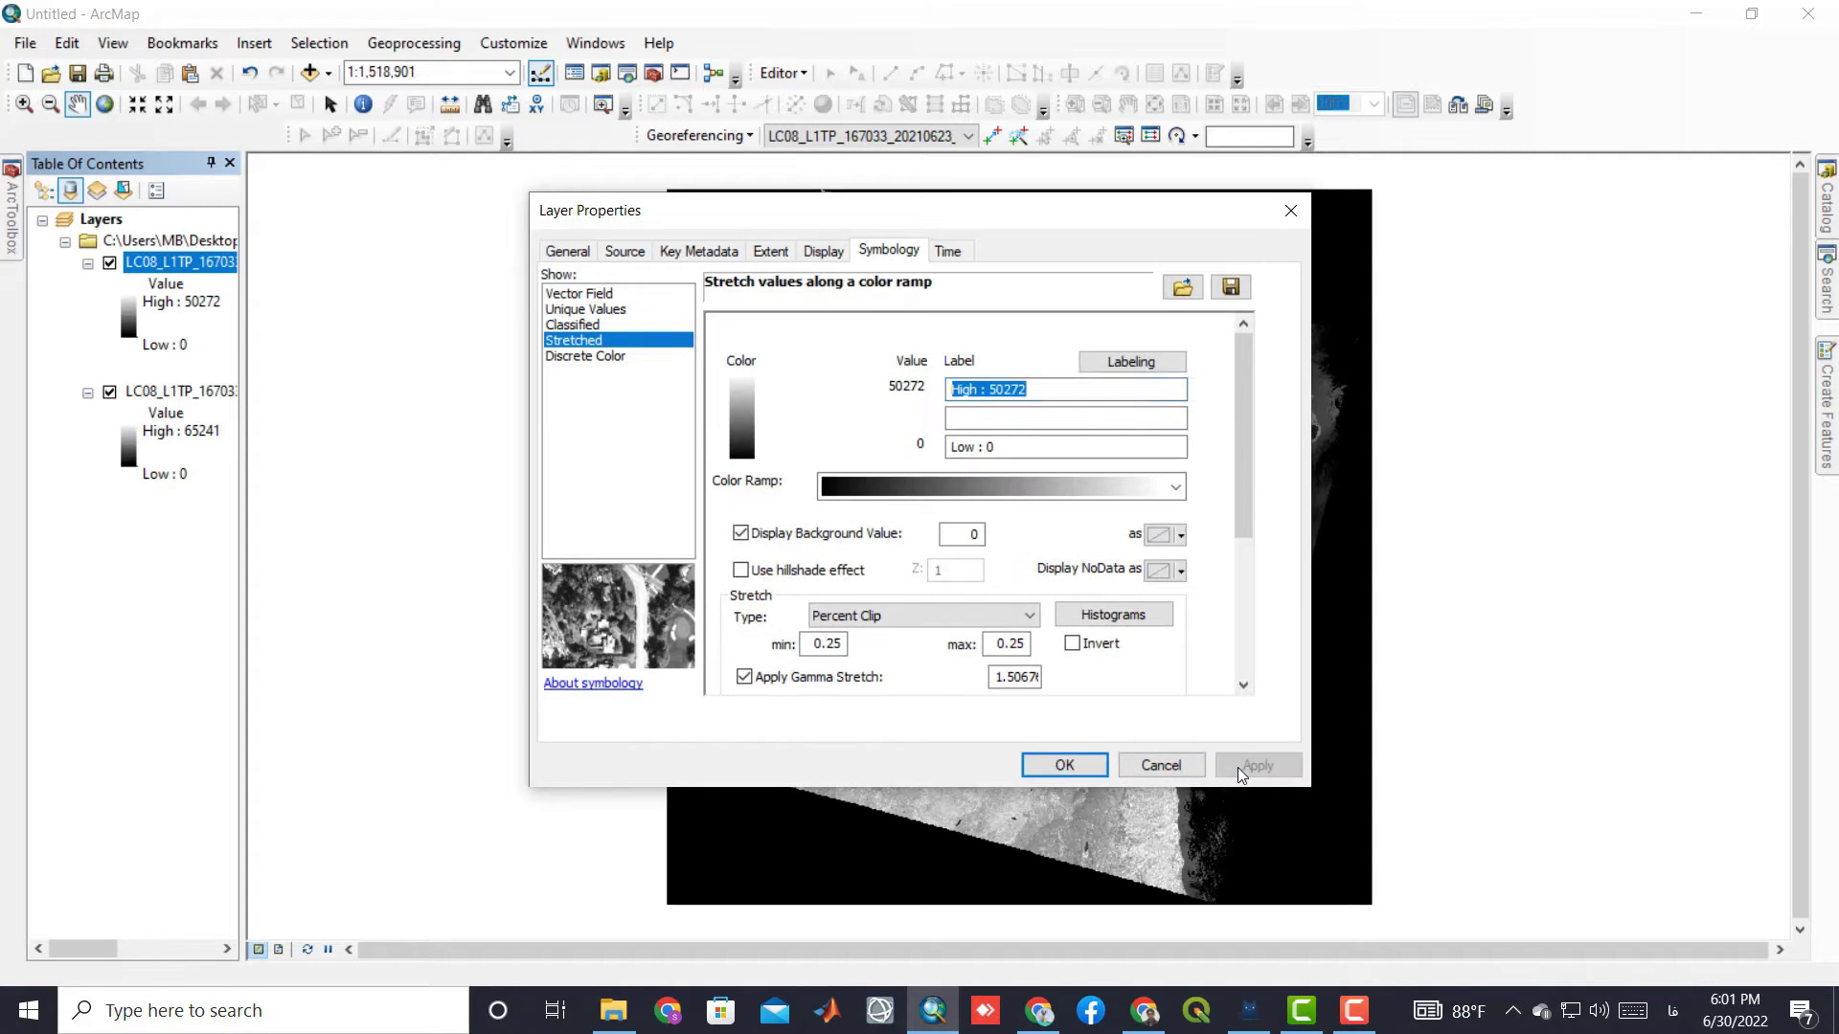
left_click(1061, 765)
Step: Confirm the B6 layer's display settings and switch both band layers back on
left_click(109, 391)
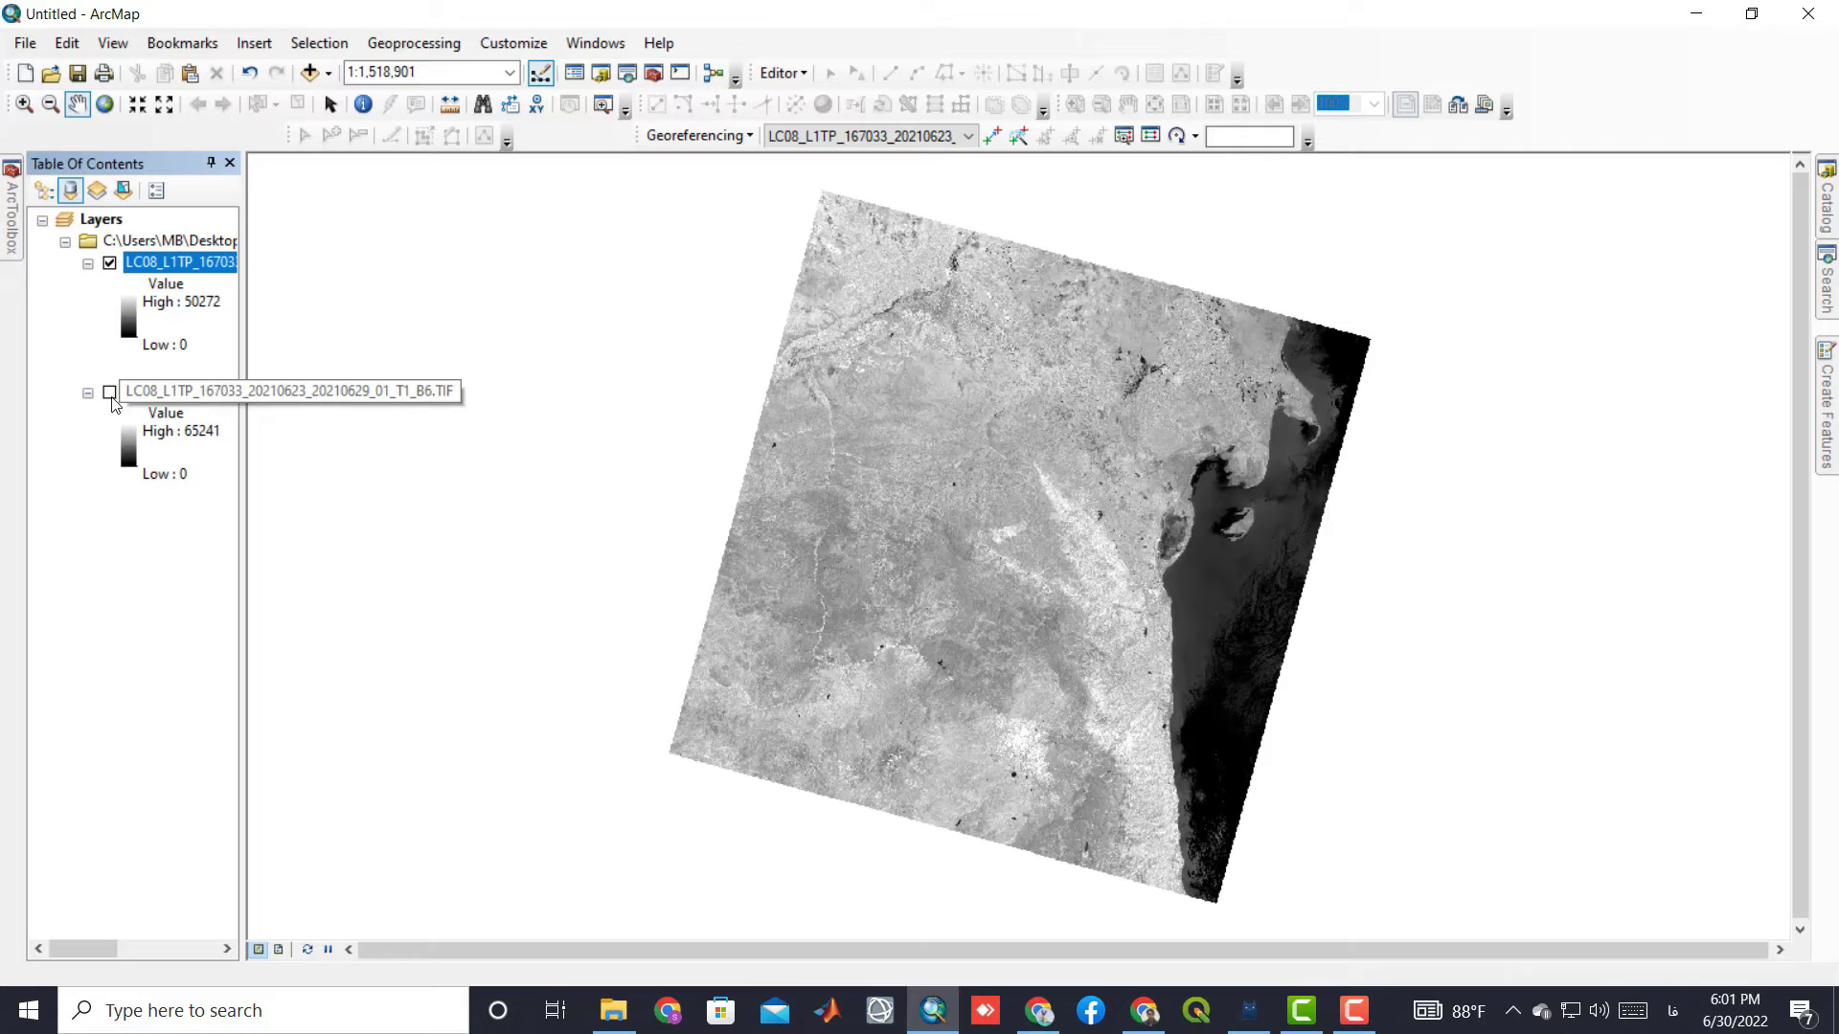
left_click(146, 395)
left_click(109, 263)
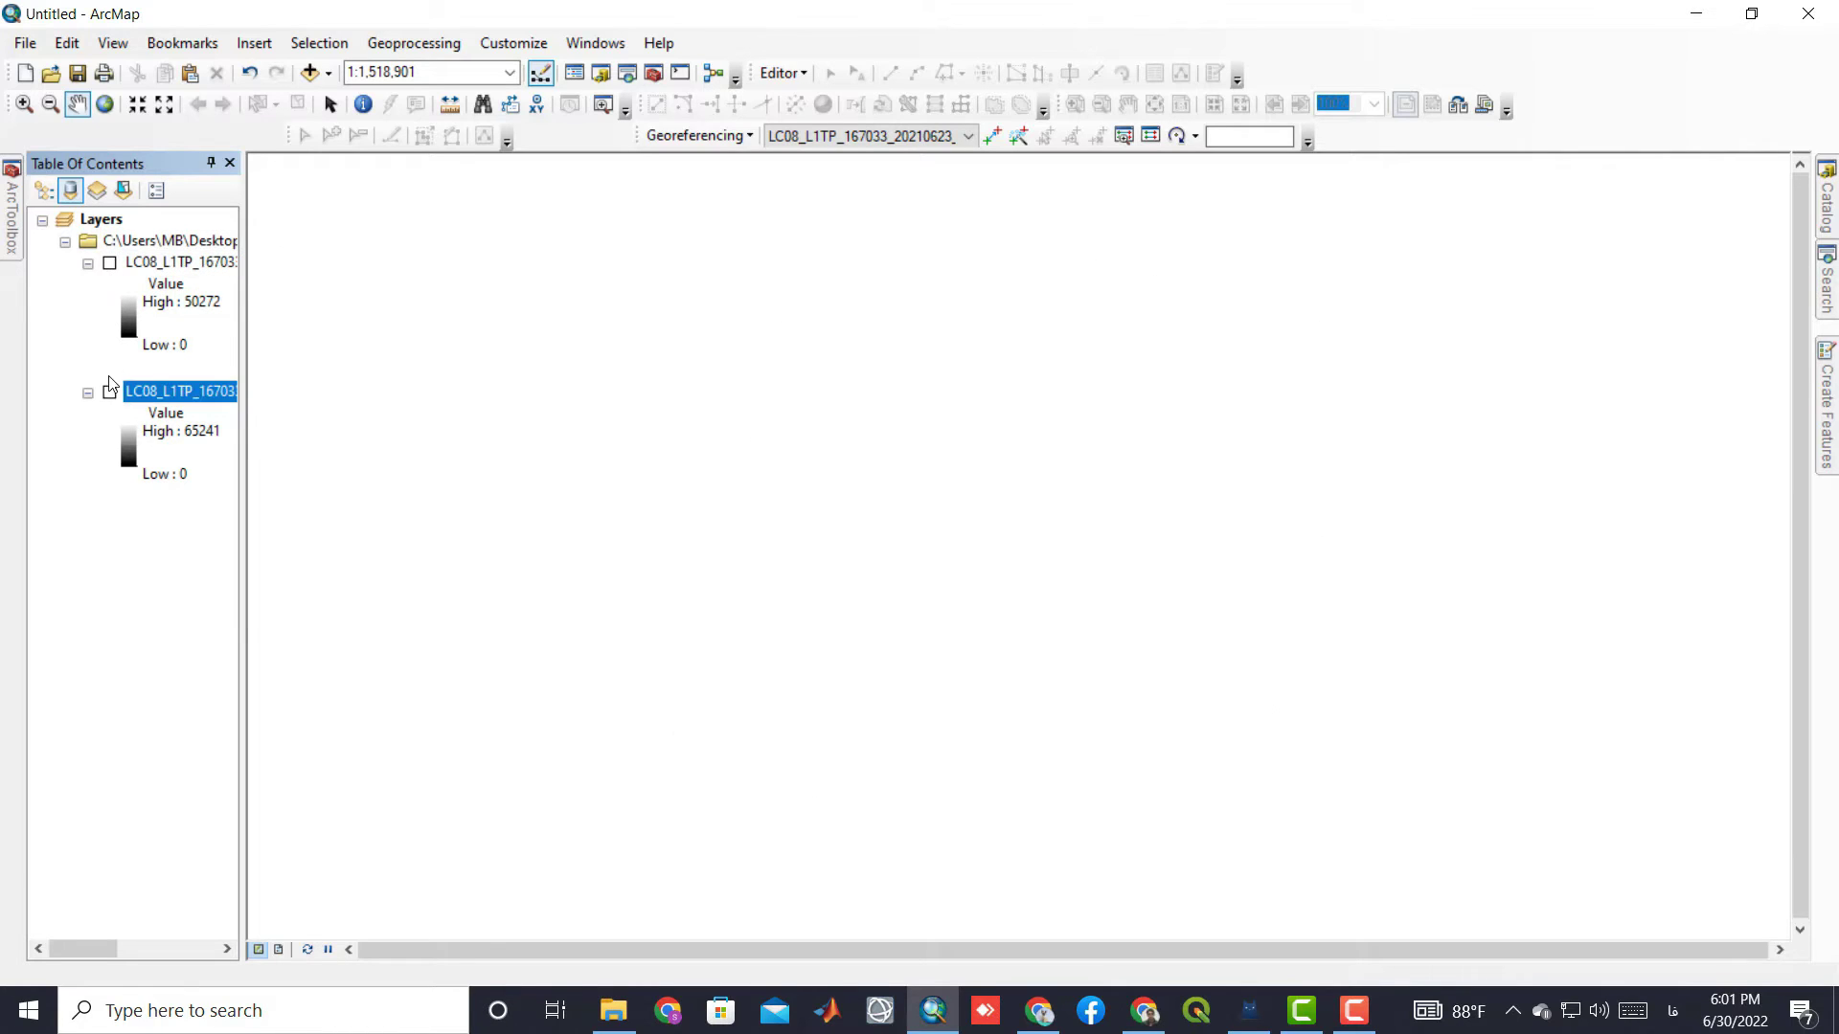
left_click(109, 392)
right_click(134, 394)
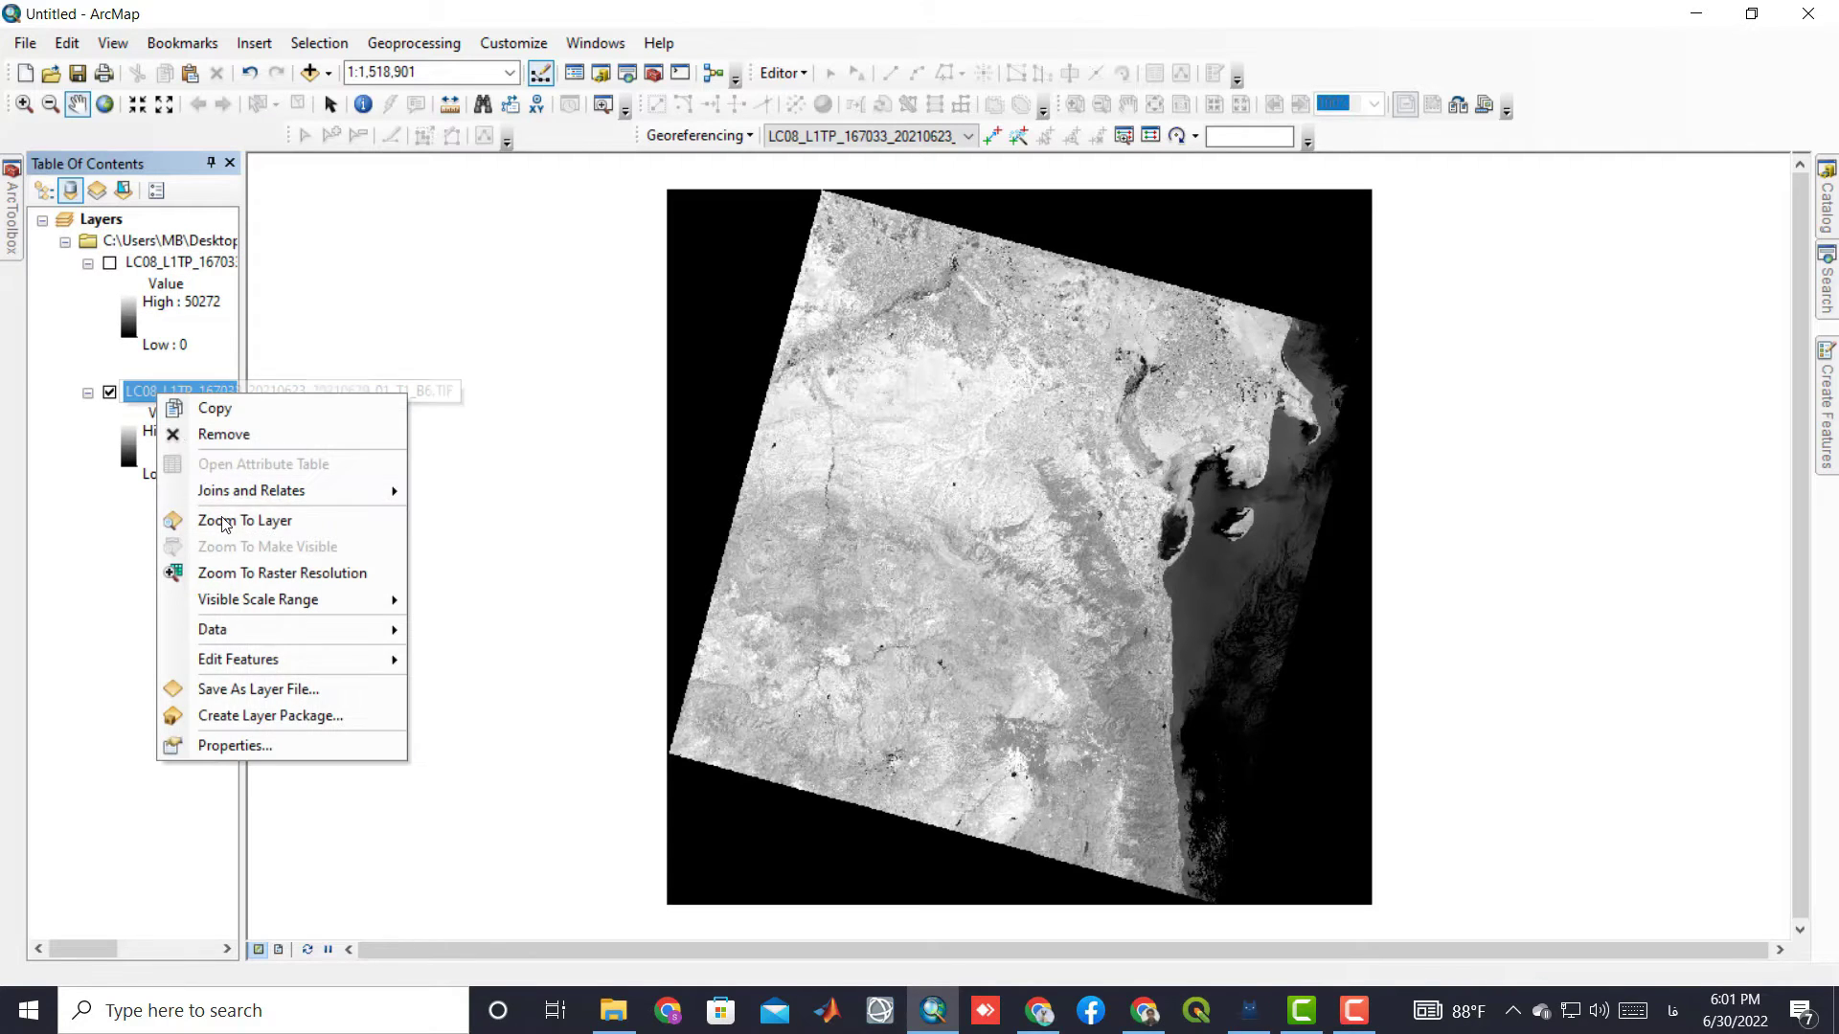
left_click(283, 741)
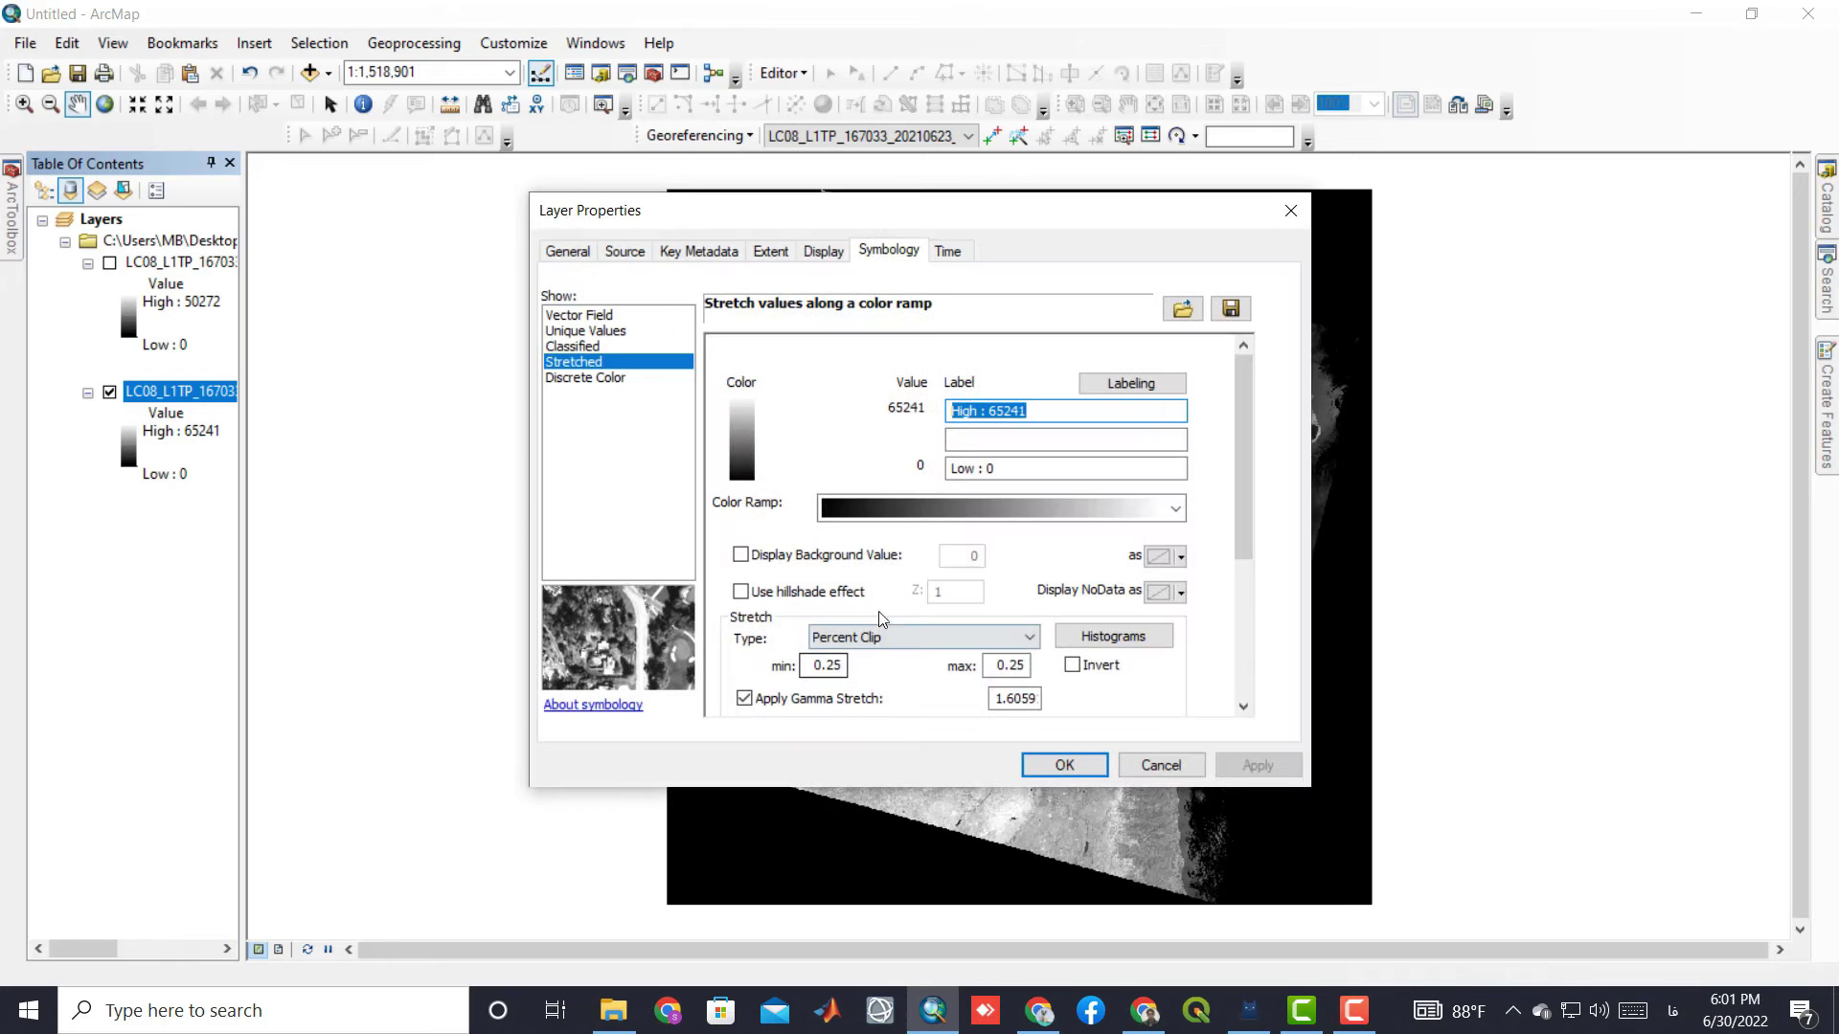
left_click(1064, 764)
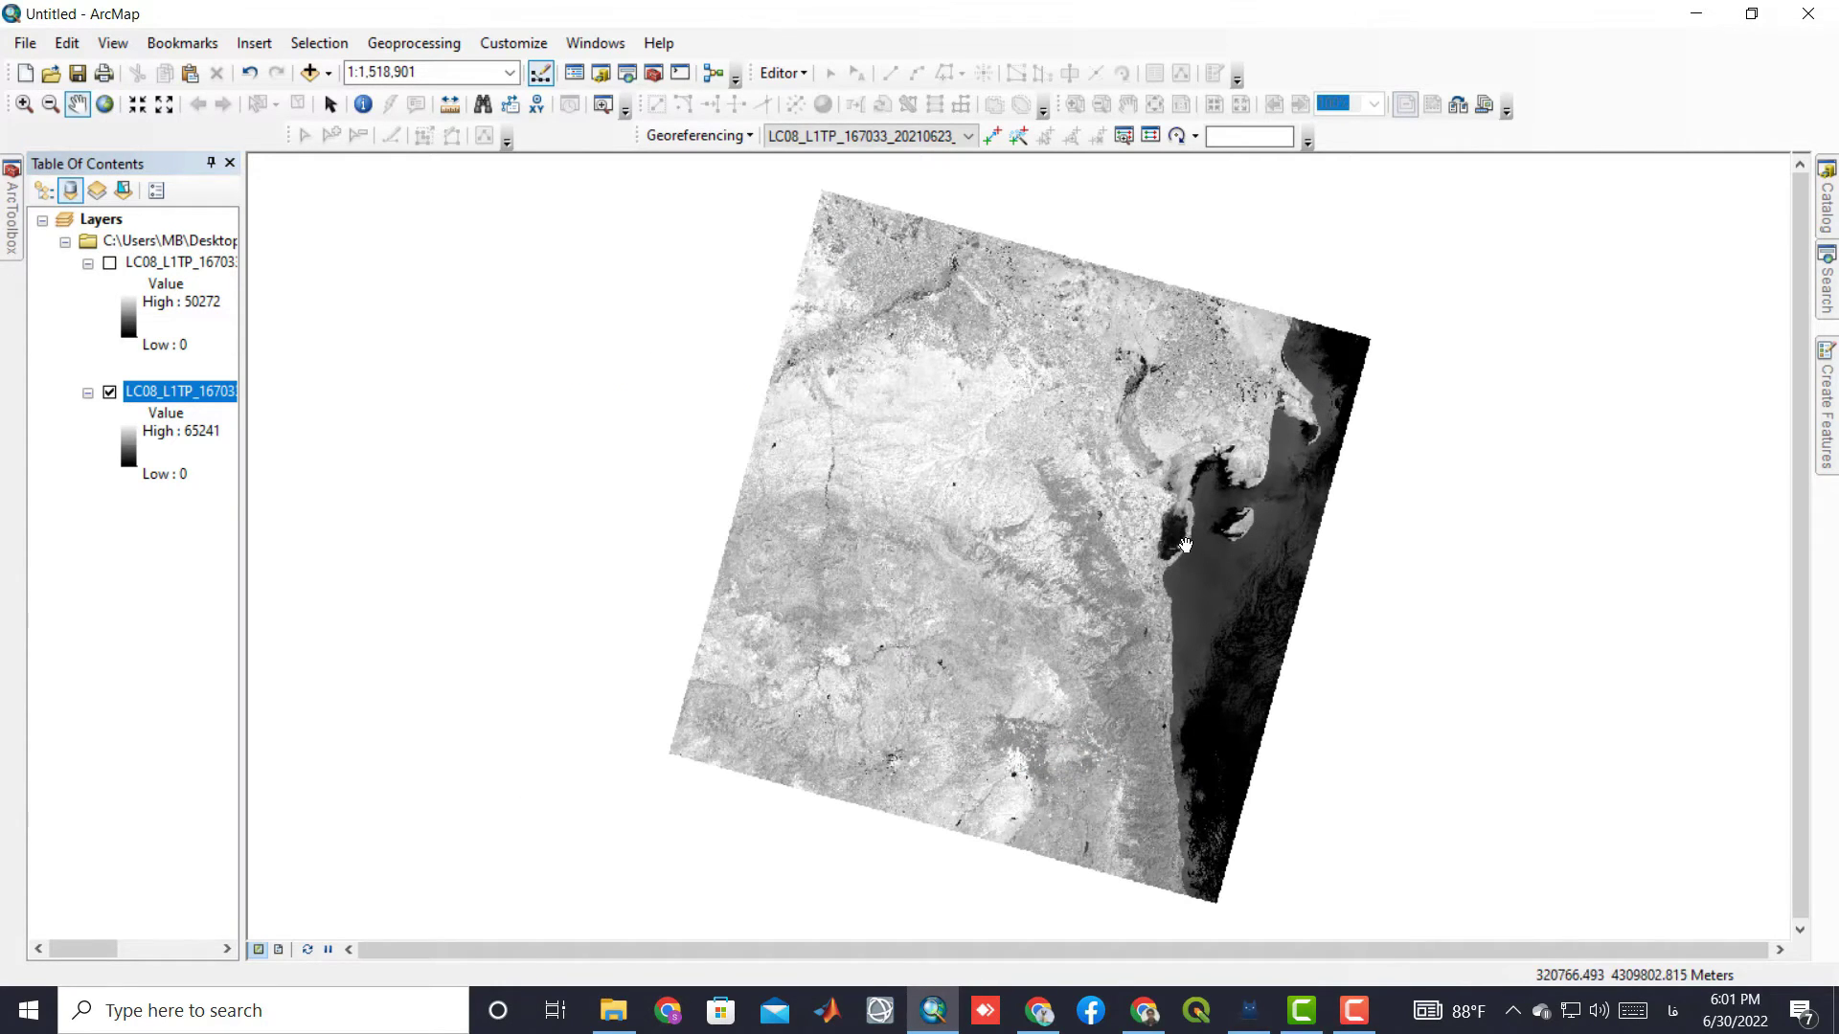
left_click(109, 262)
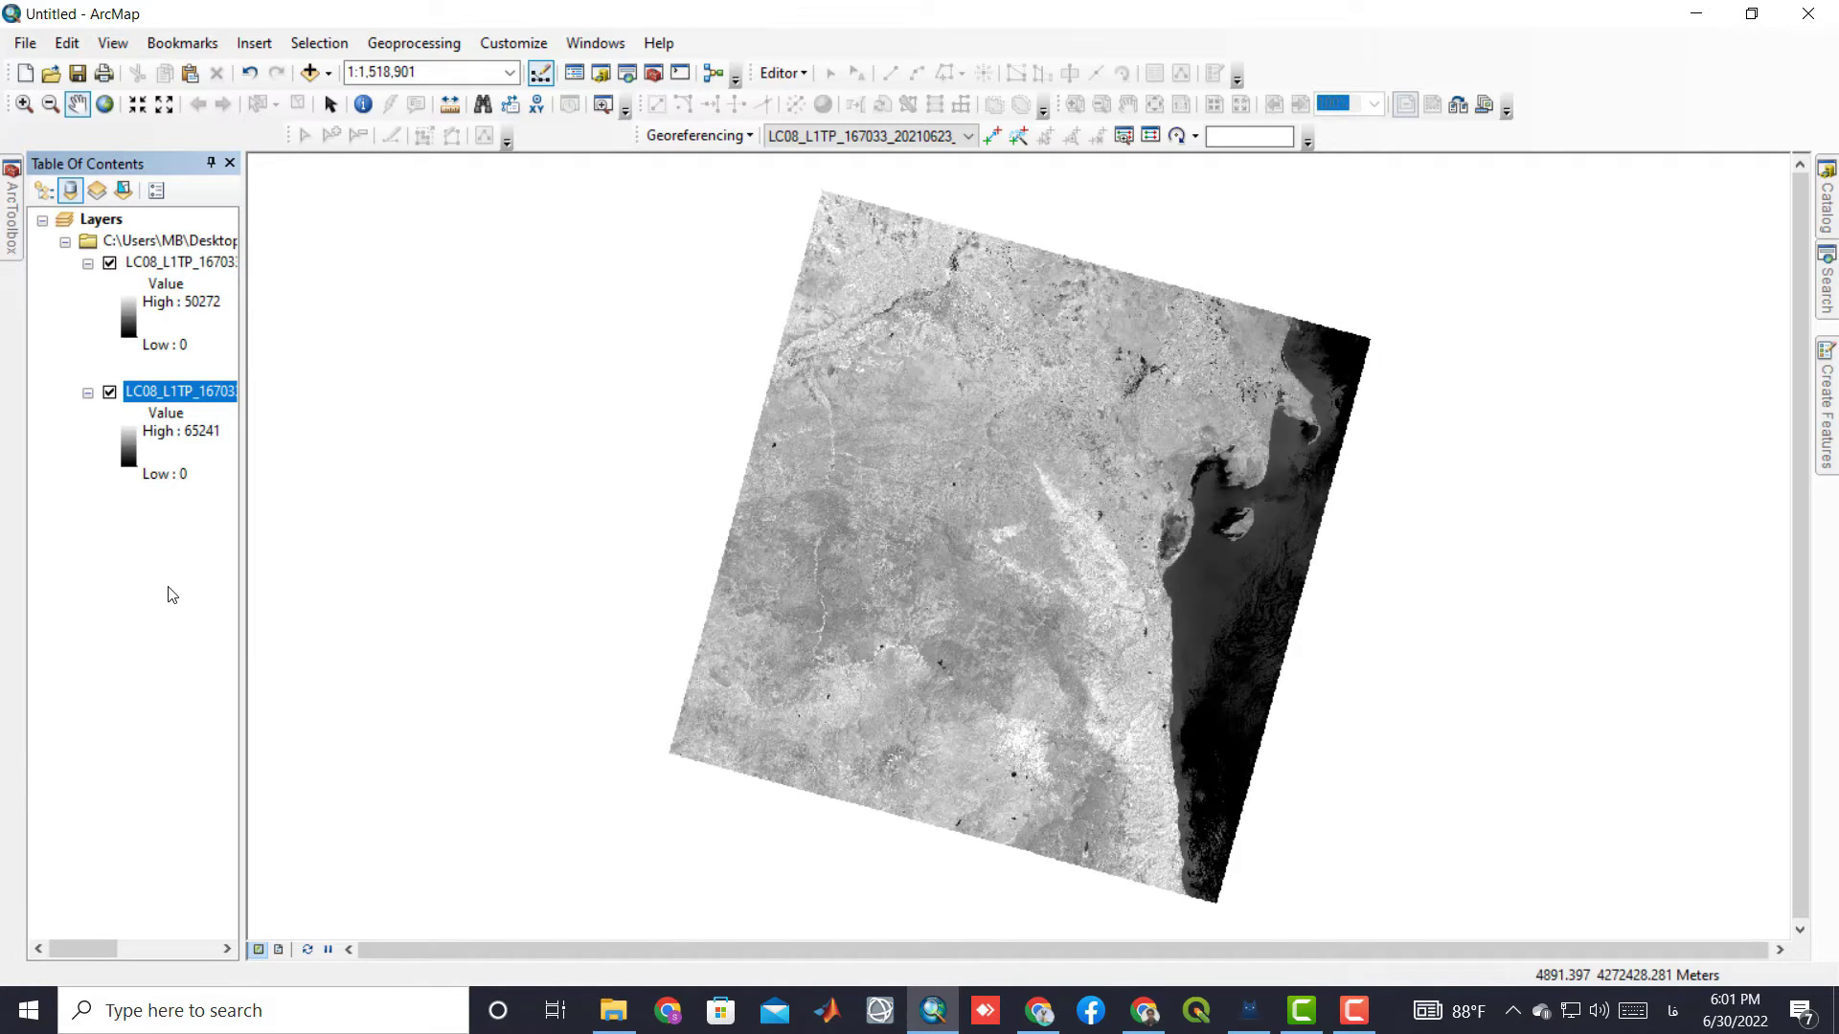
Step: Search for 'calculator' and launch the Spatial Analyst Raster Calculator tool
left_click(1826, 278)
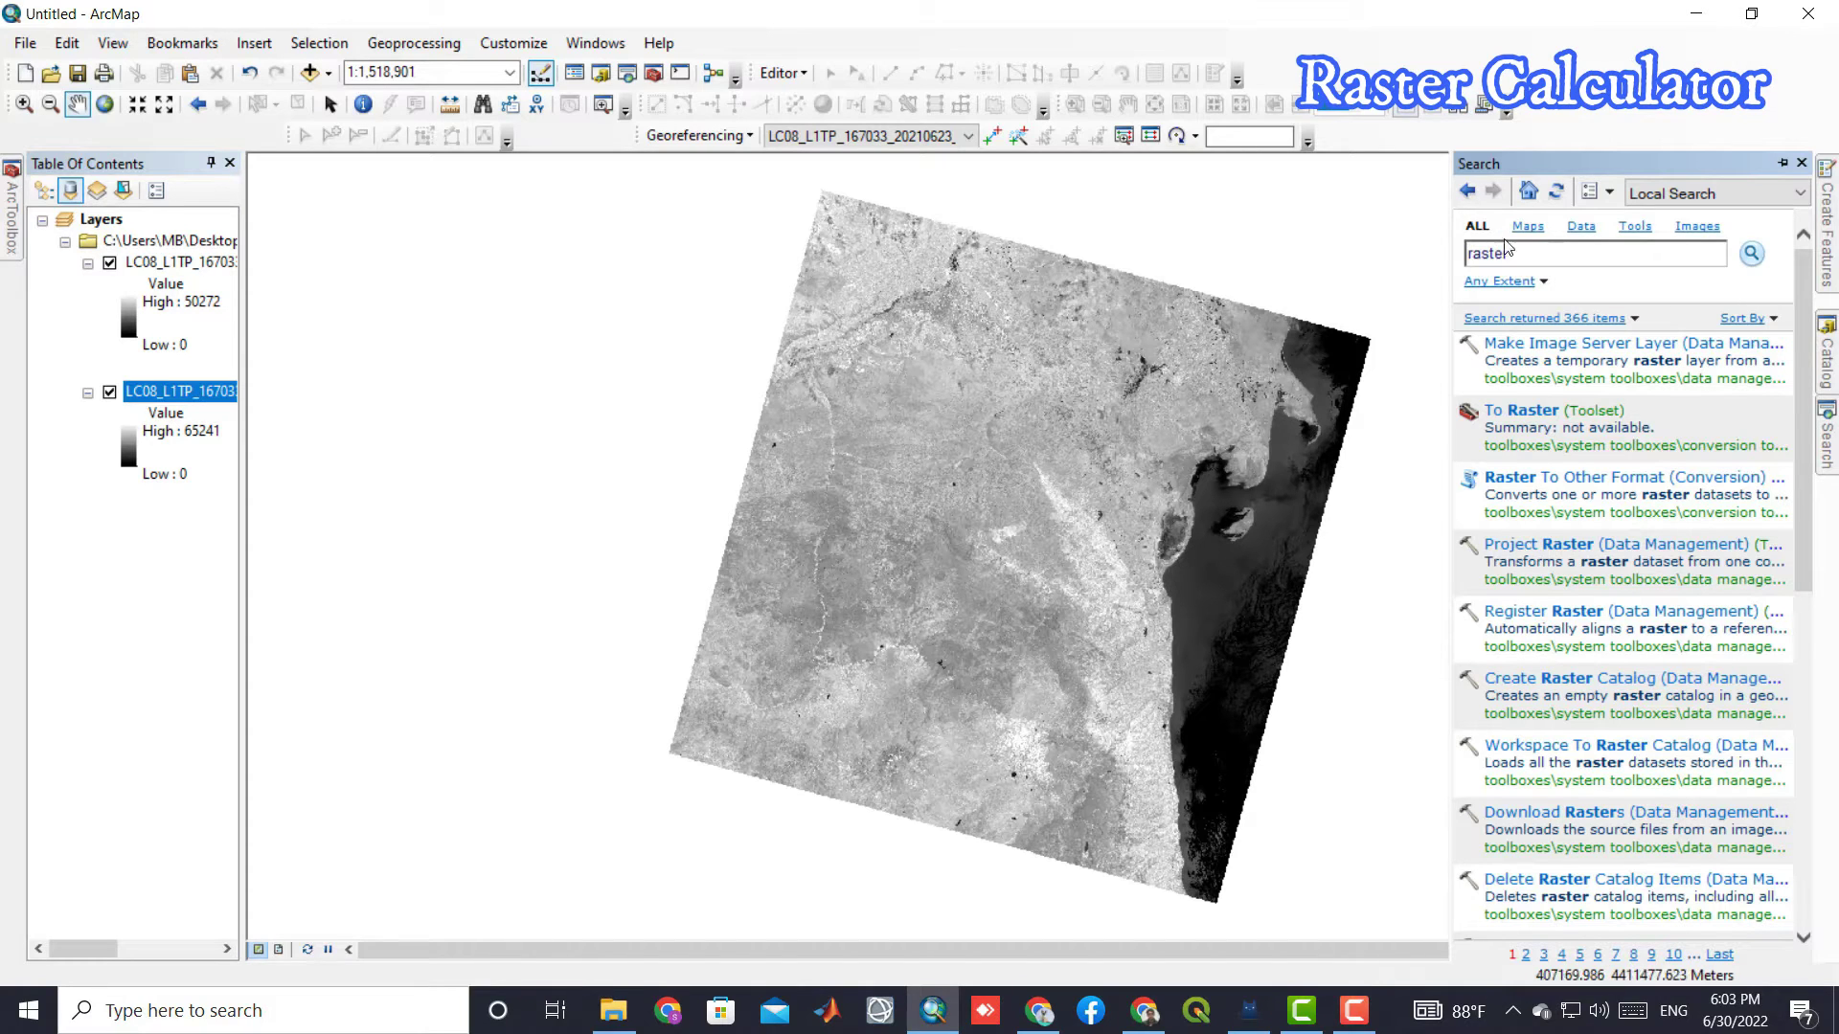
type("calculator")
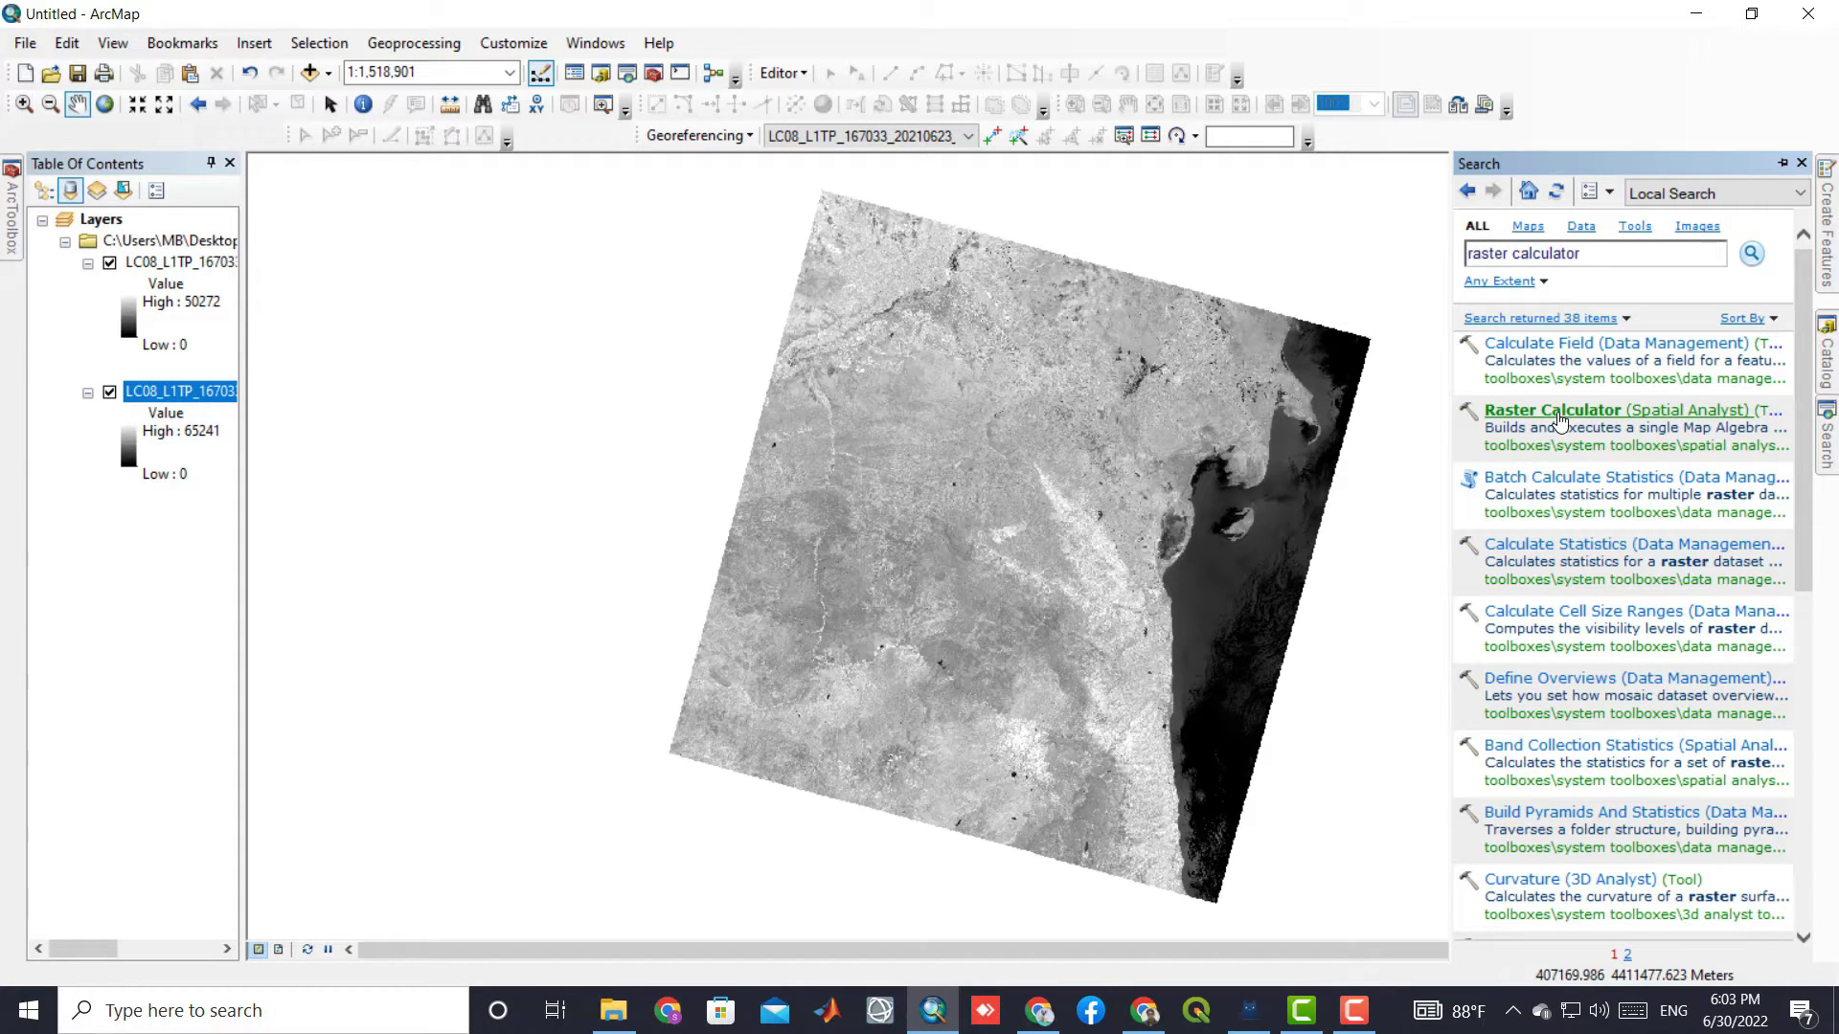
left_click(1559, 412)
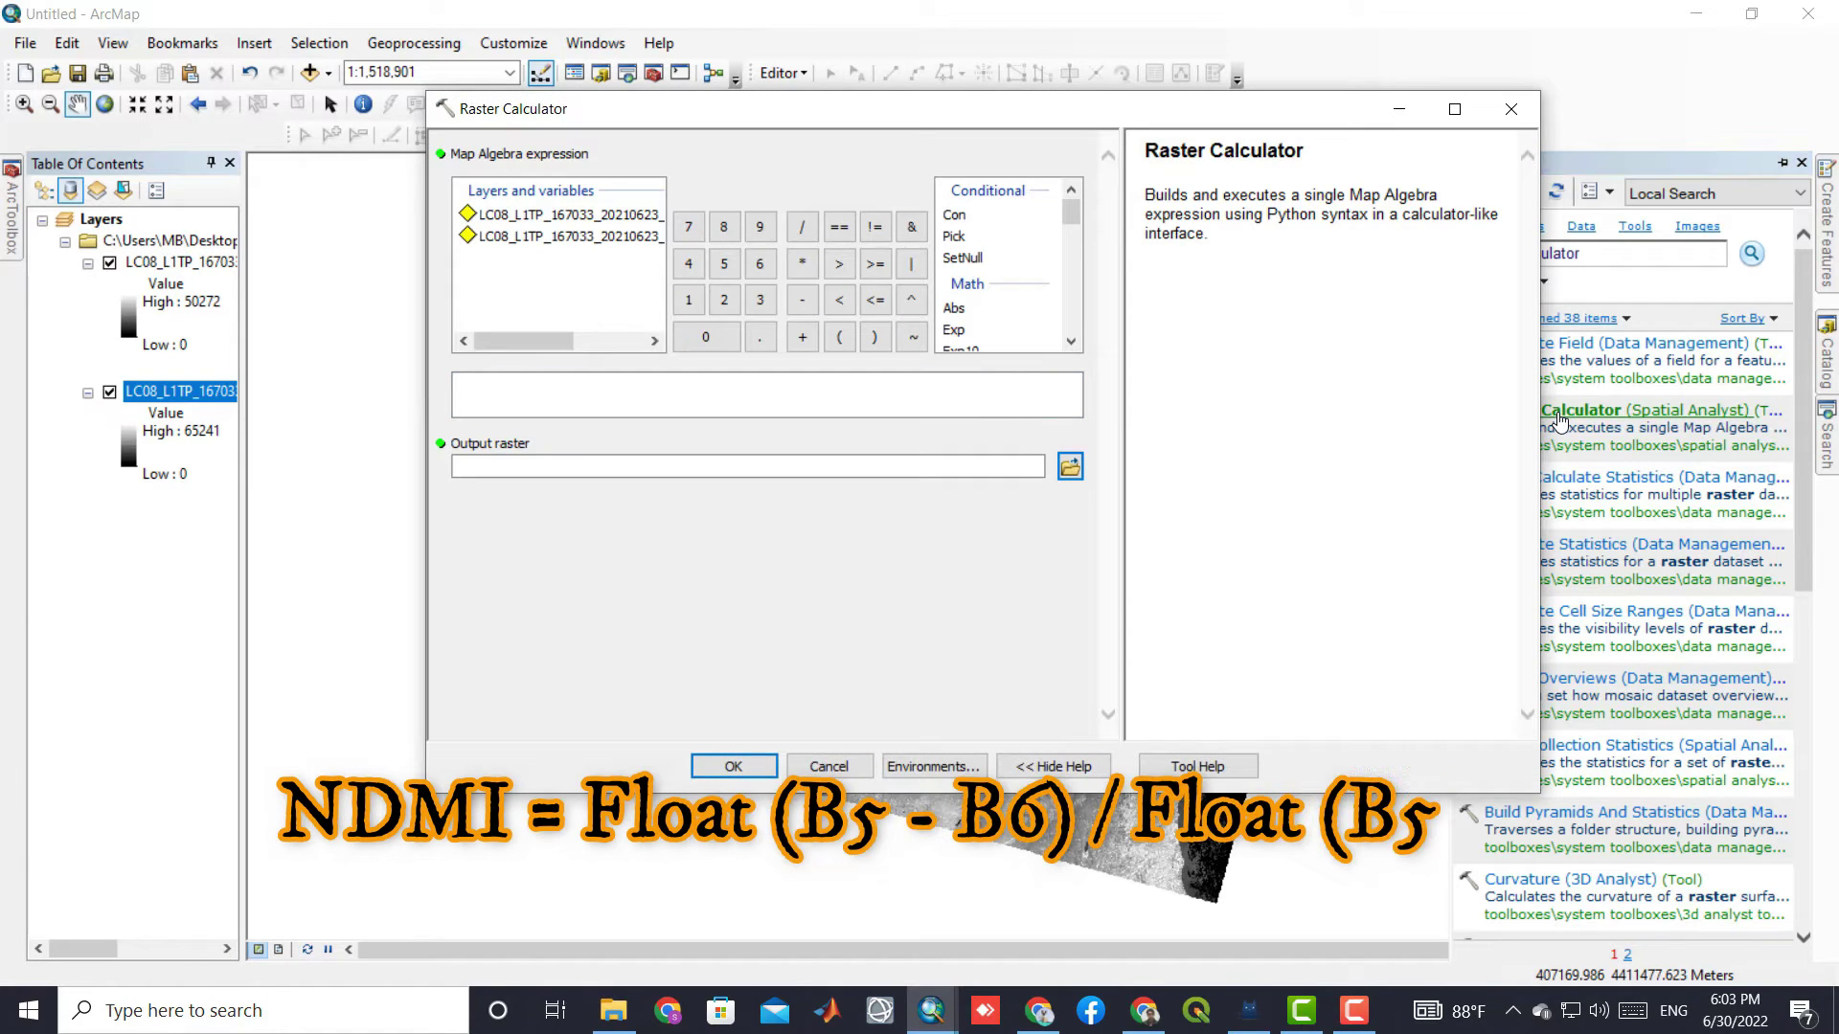
Step: Build the numerator Float(B5 - B6) in the Raster Calculator expression
left_click_drag(565, 341, 644, 223)
left_click(643, 222)
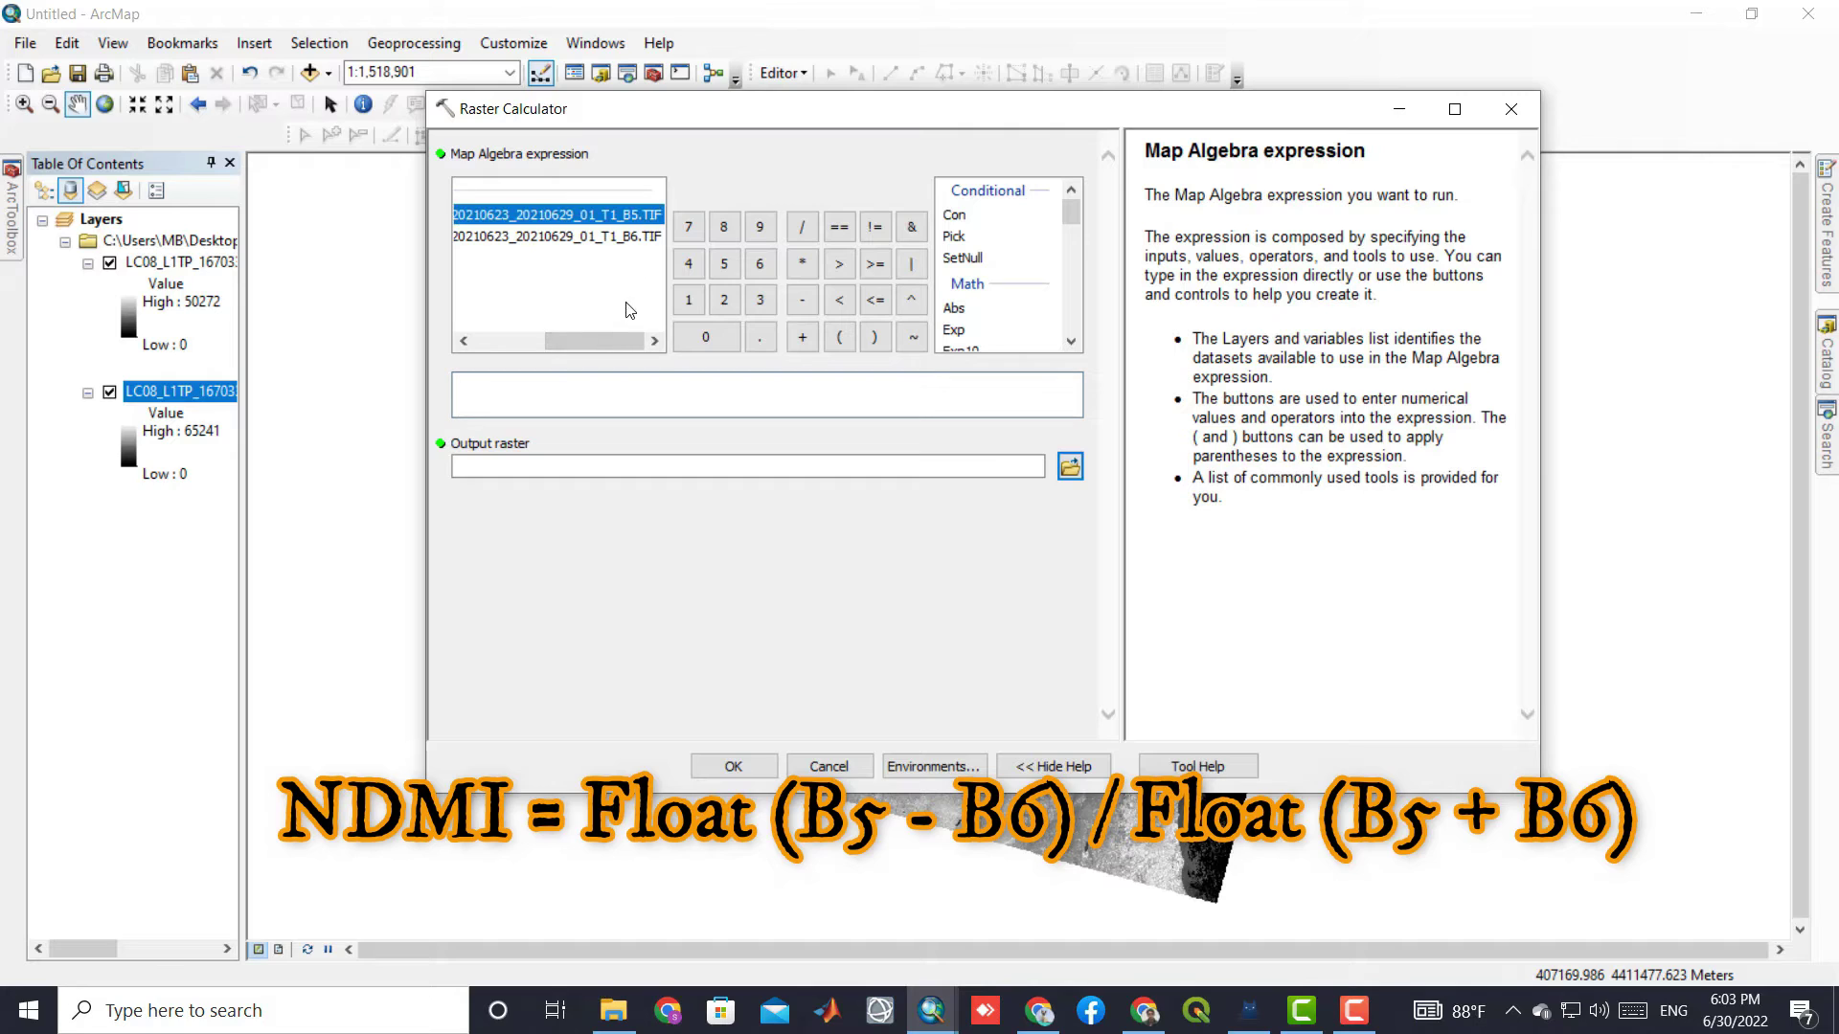
left_click_drag(616, 339, 491, 335)
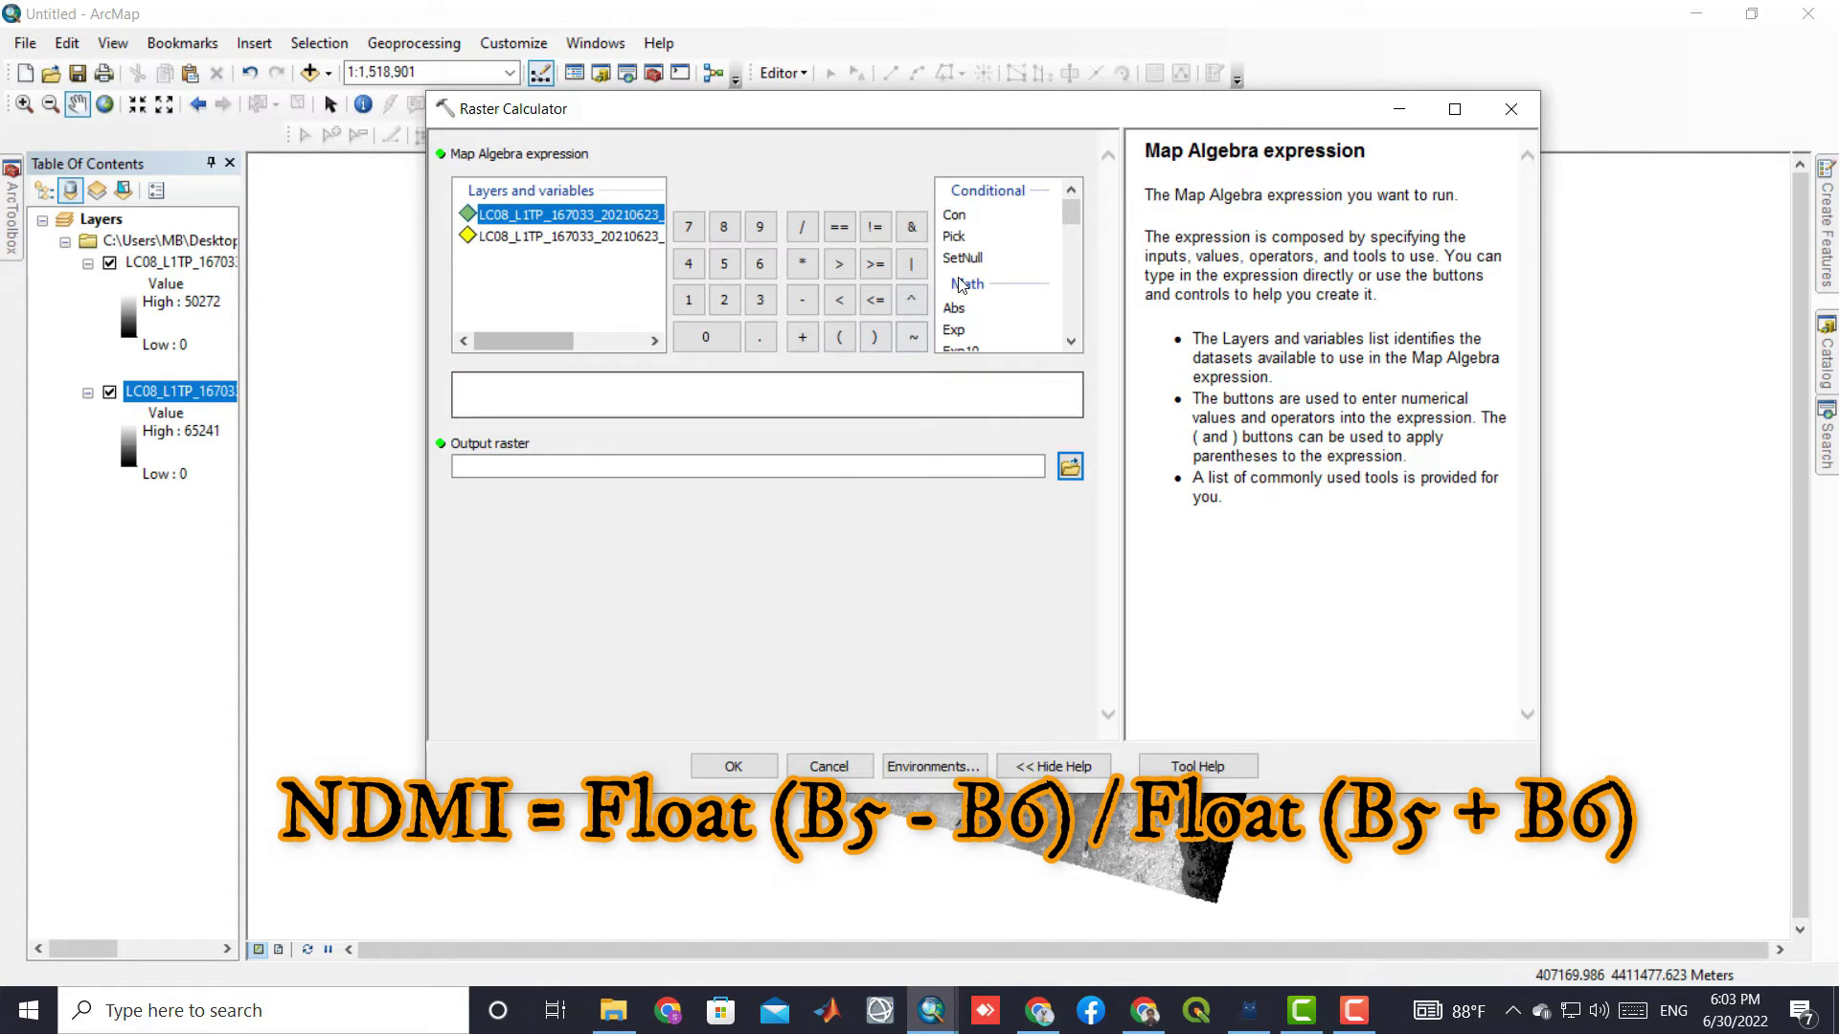
left_click_drag(1072, 212, 1078, 233)
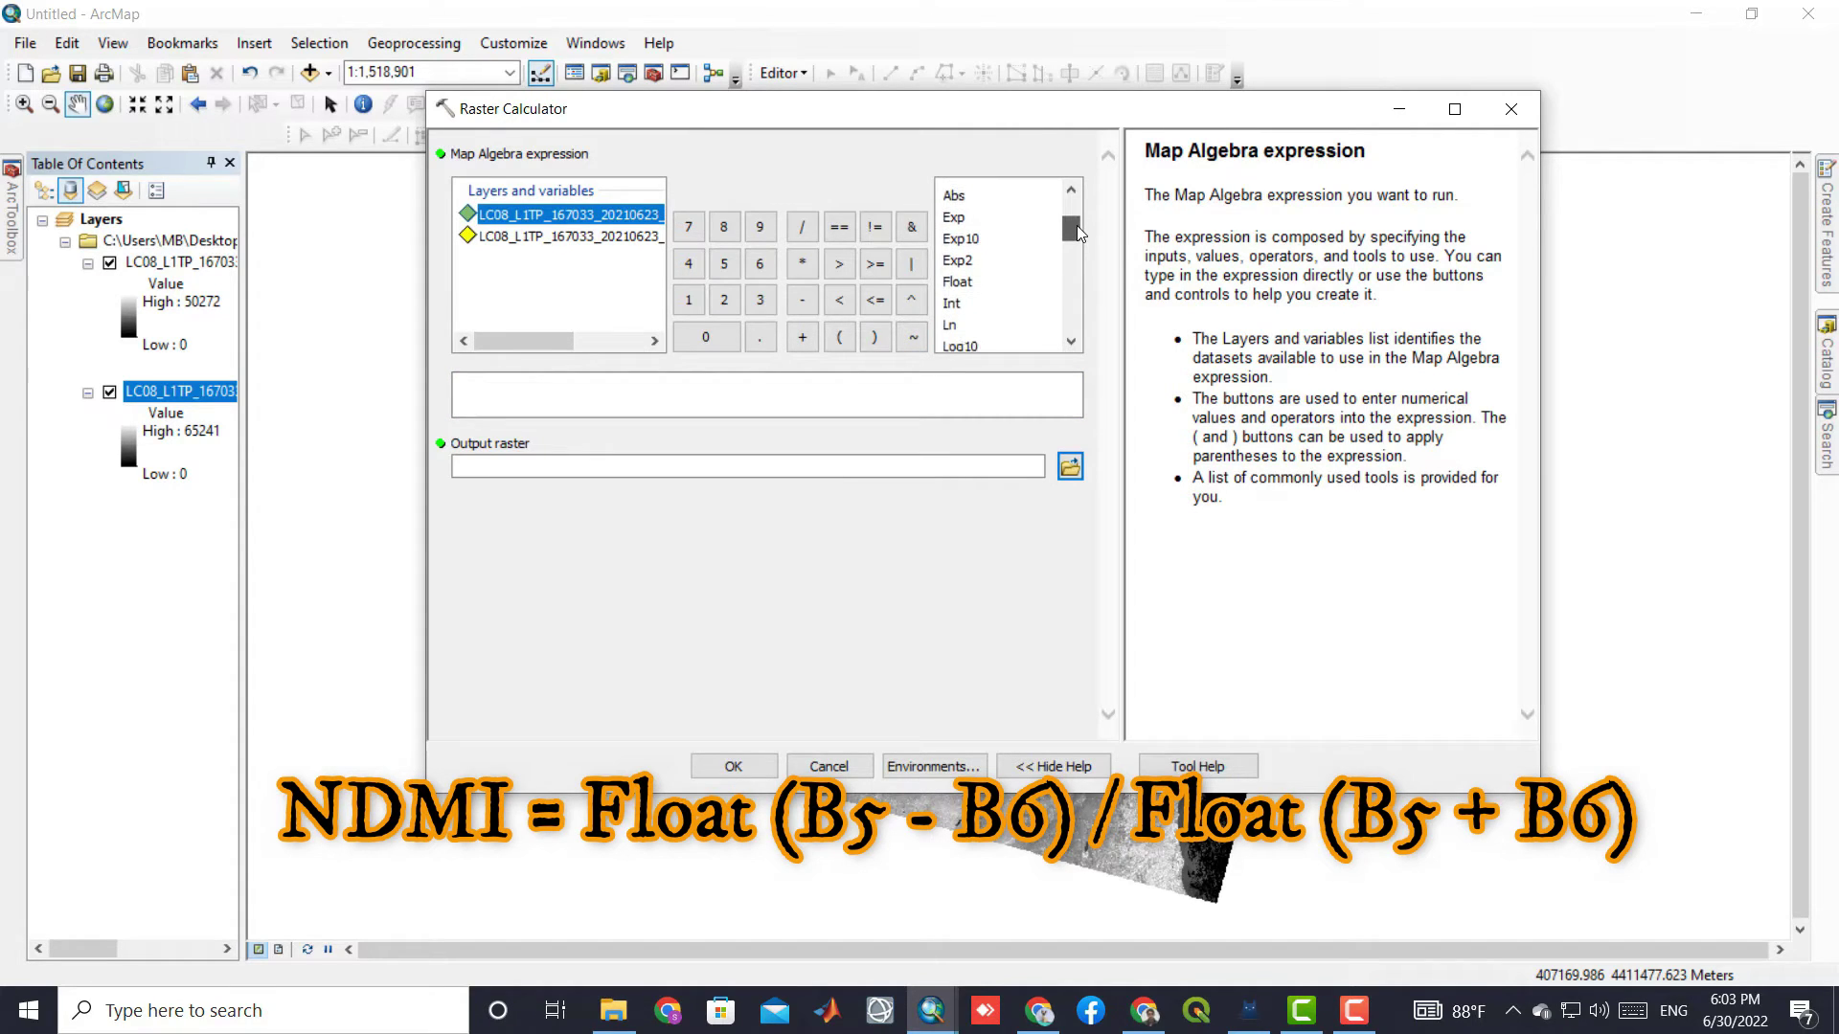
left_click(968, 284)
double_click(968, 284)
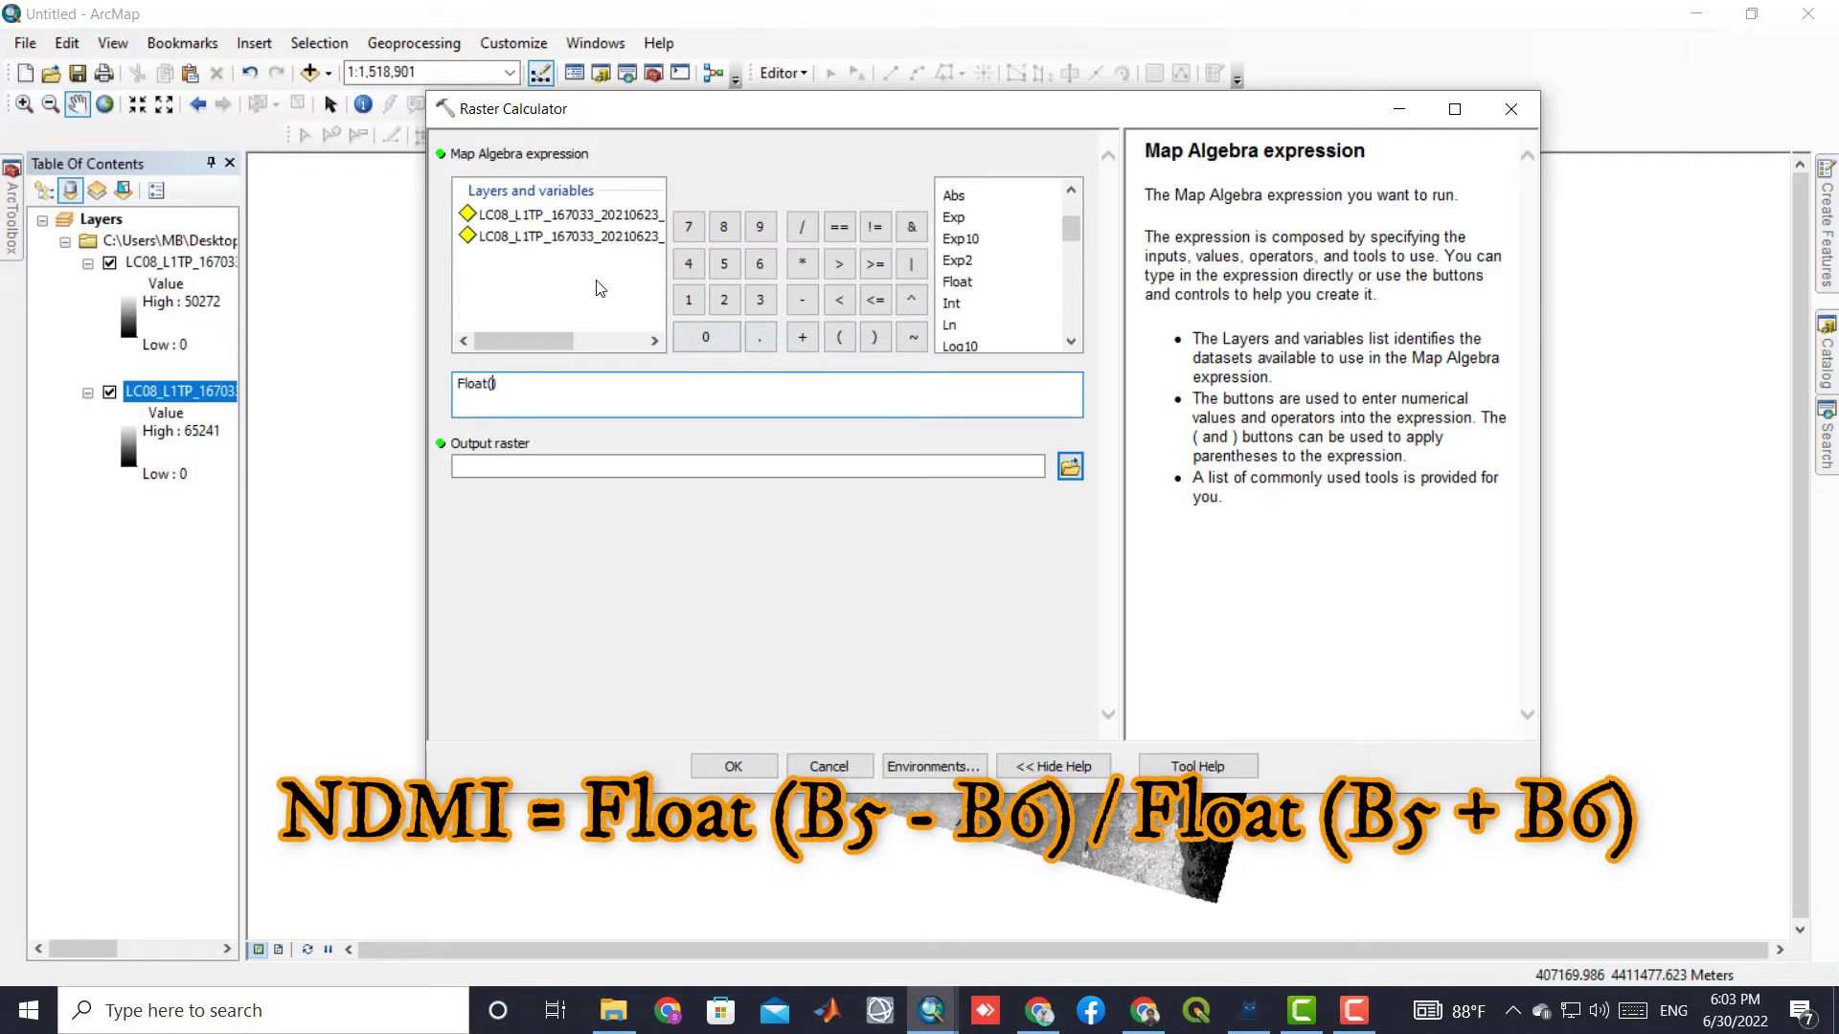
left_click_drag(536, 341, 609, 340)
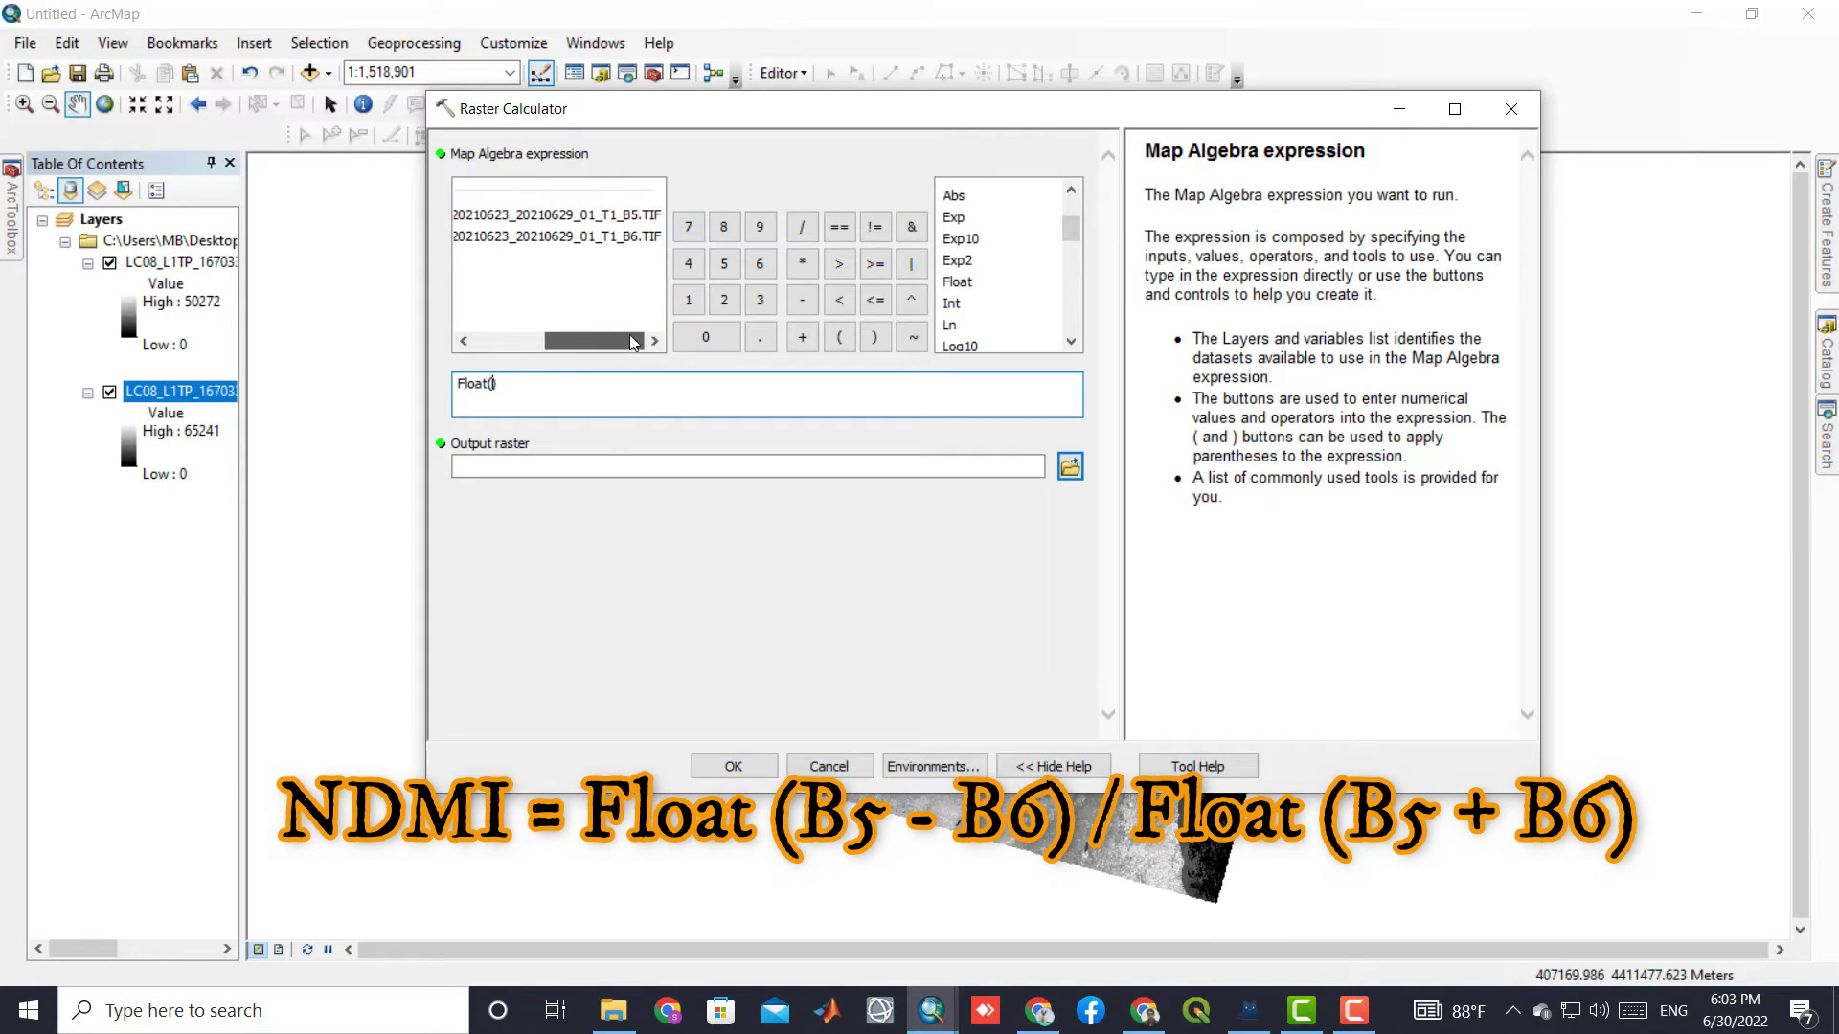
left_click(632, 220)
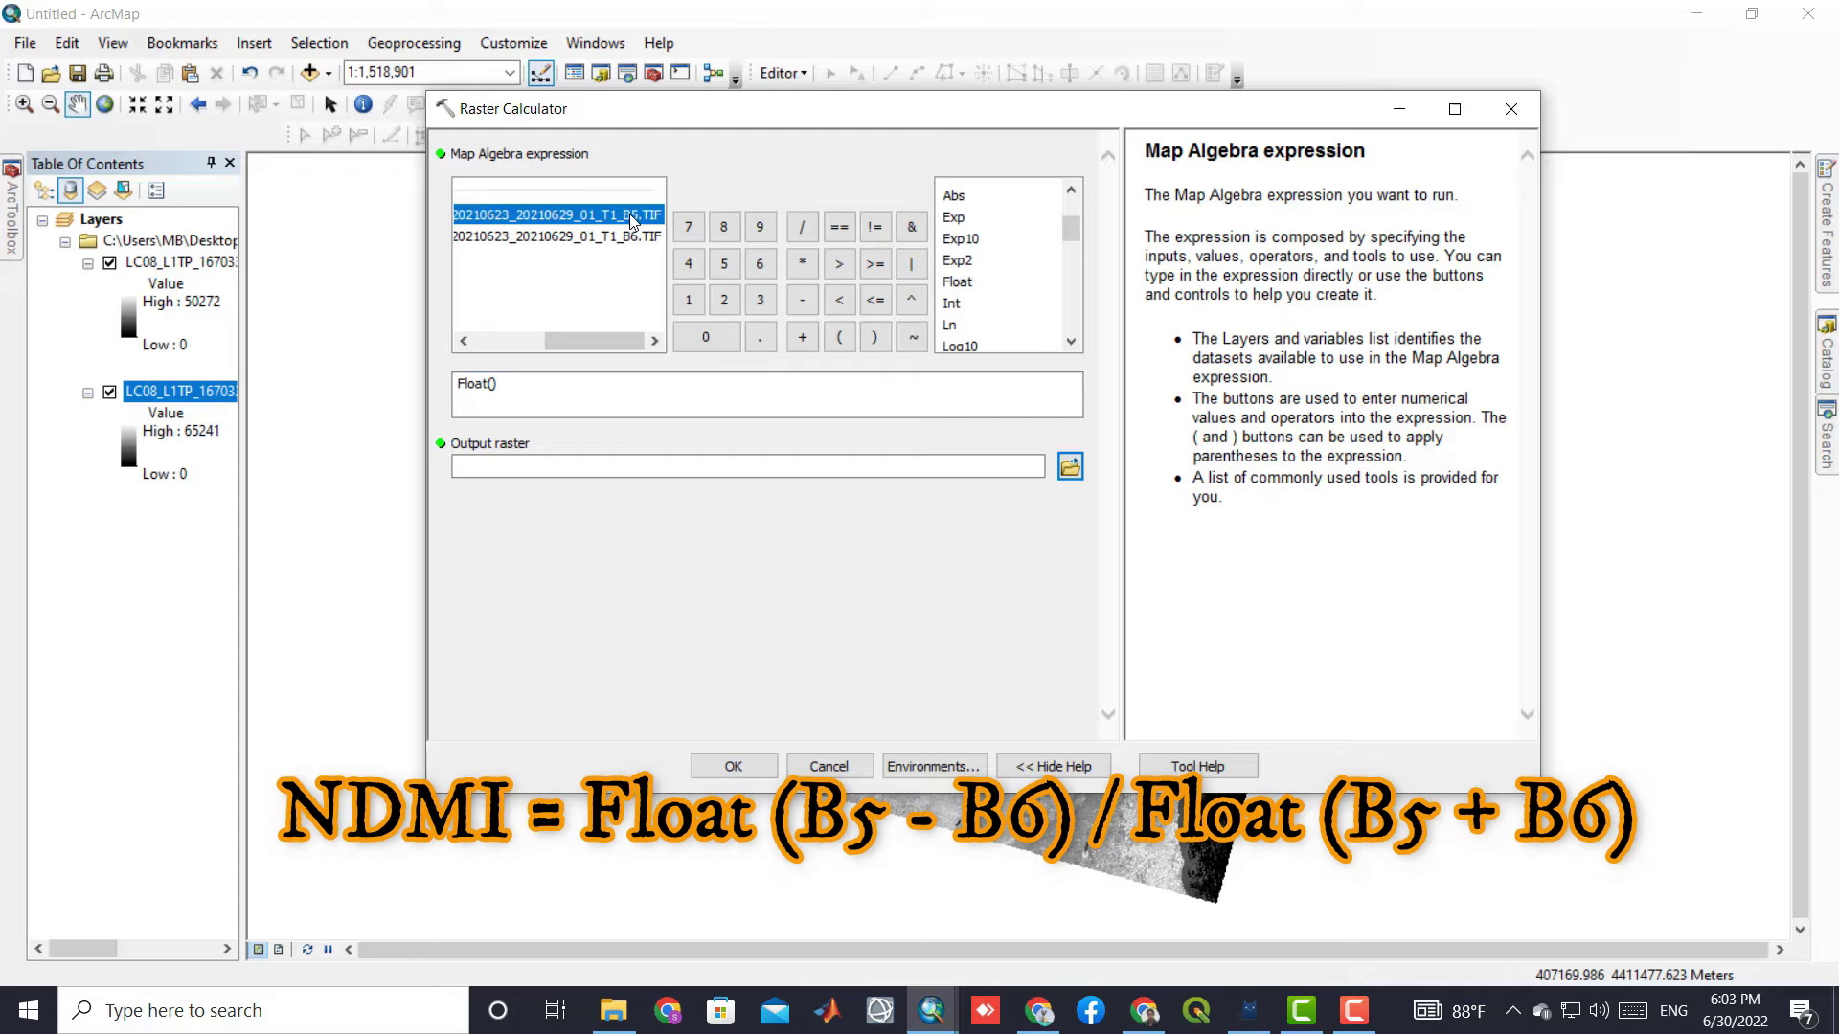
double_click(632, 220)
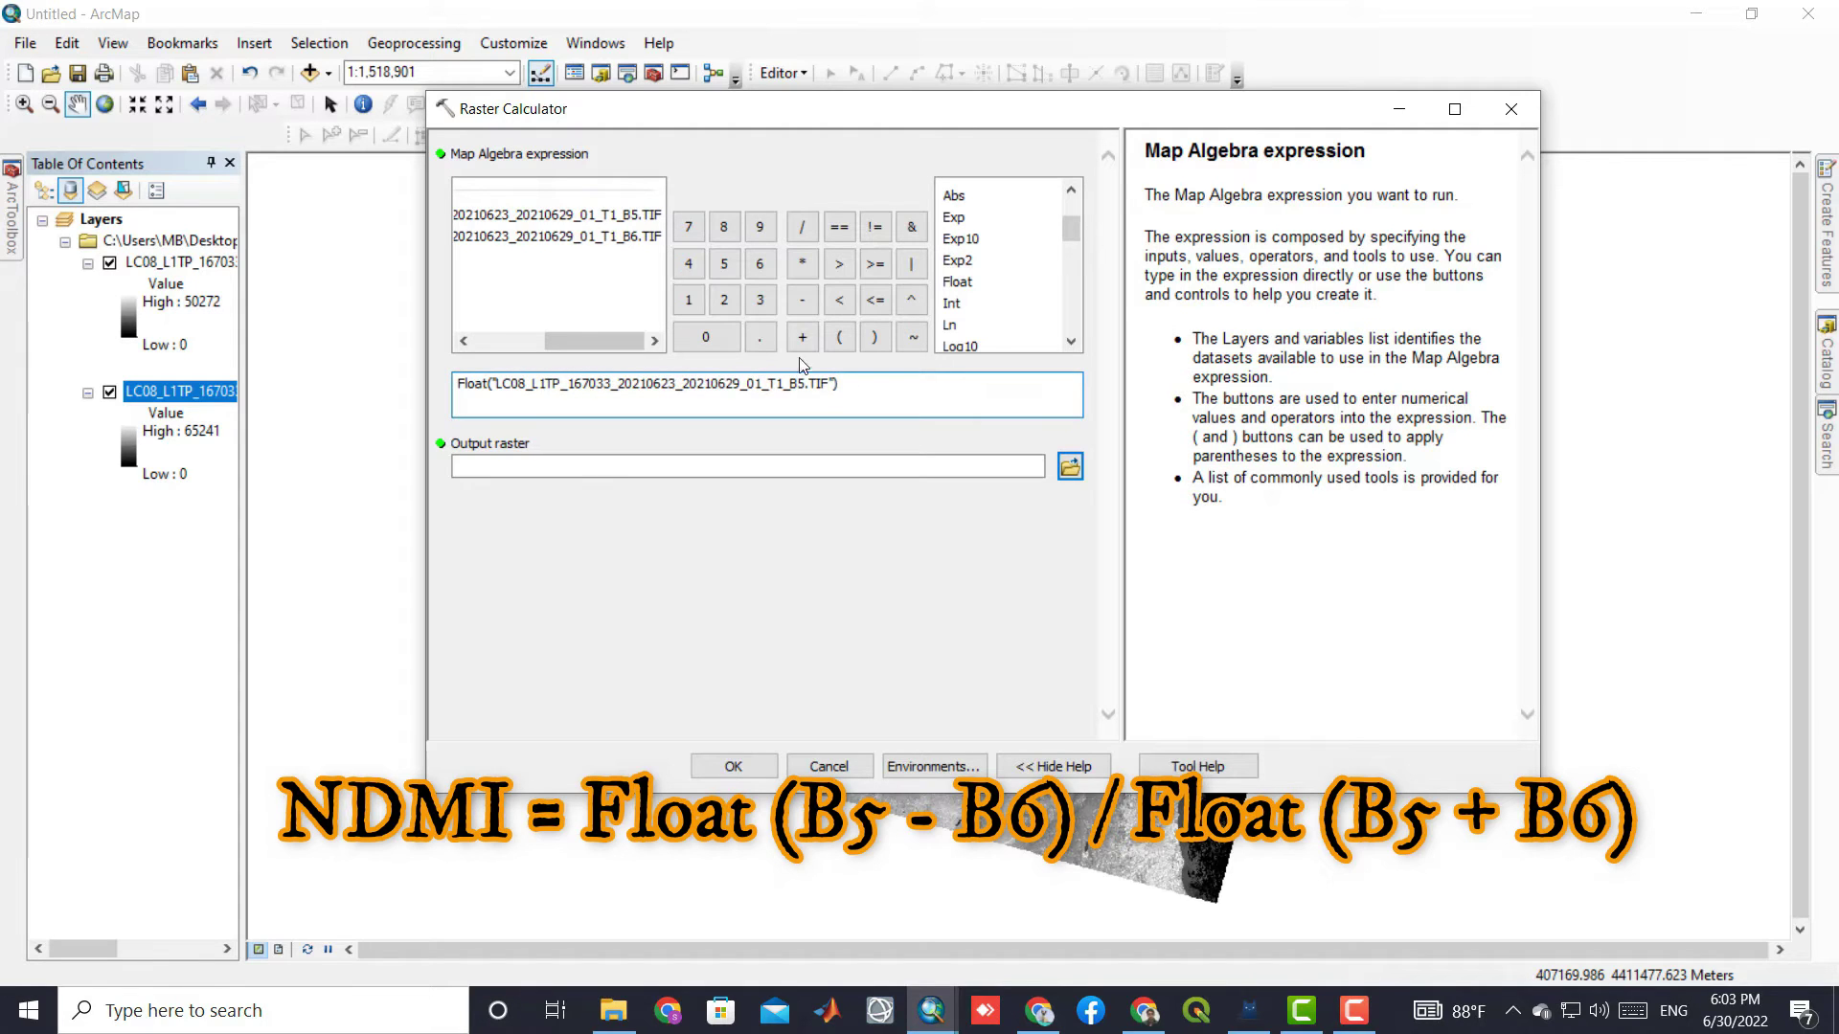
left_click(802, 301)
double_click(595, 237)
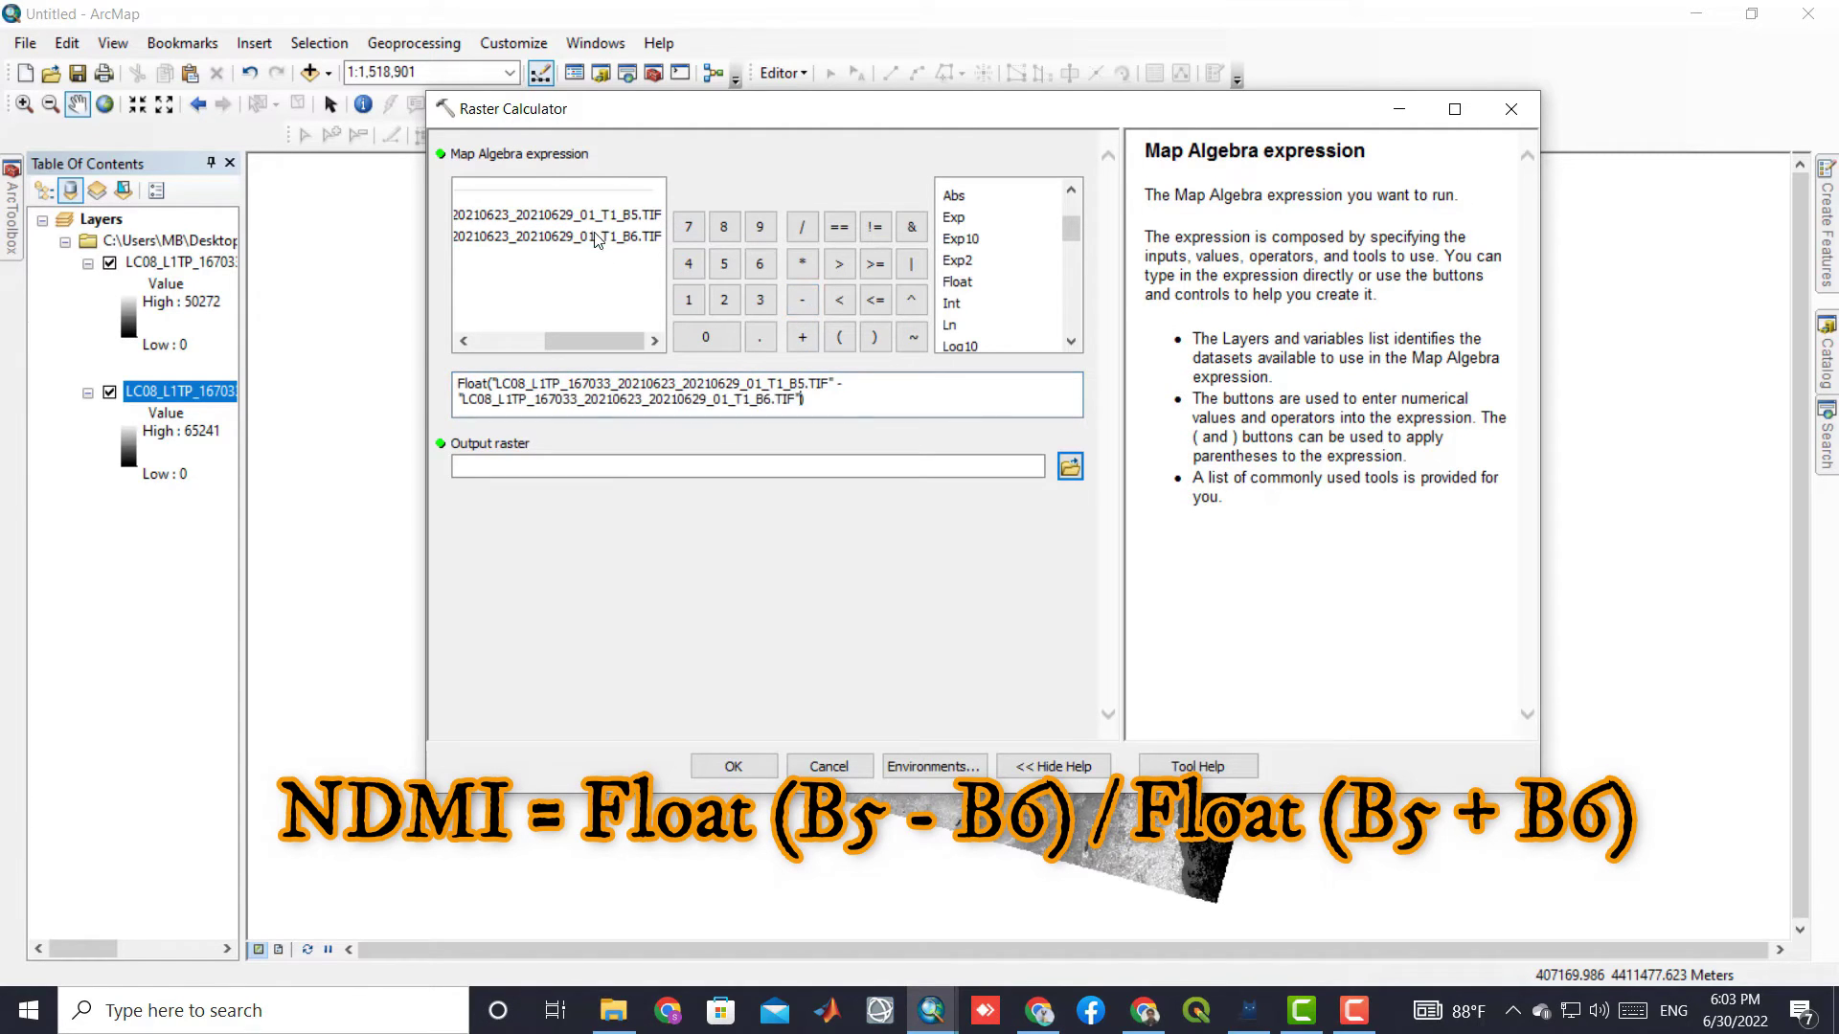
Step: Complete the expression by dividing by Float(B5 + B6)
left_click(802, 227)
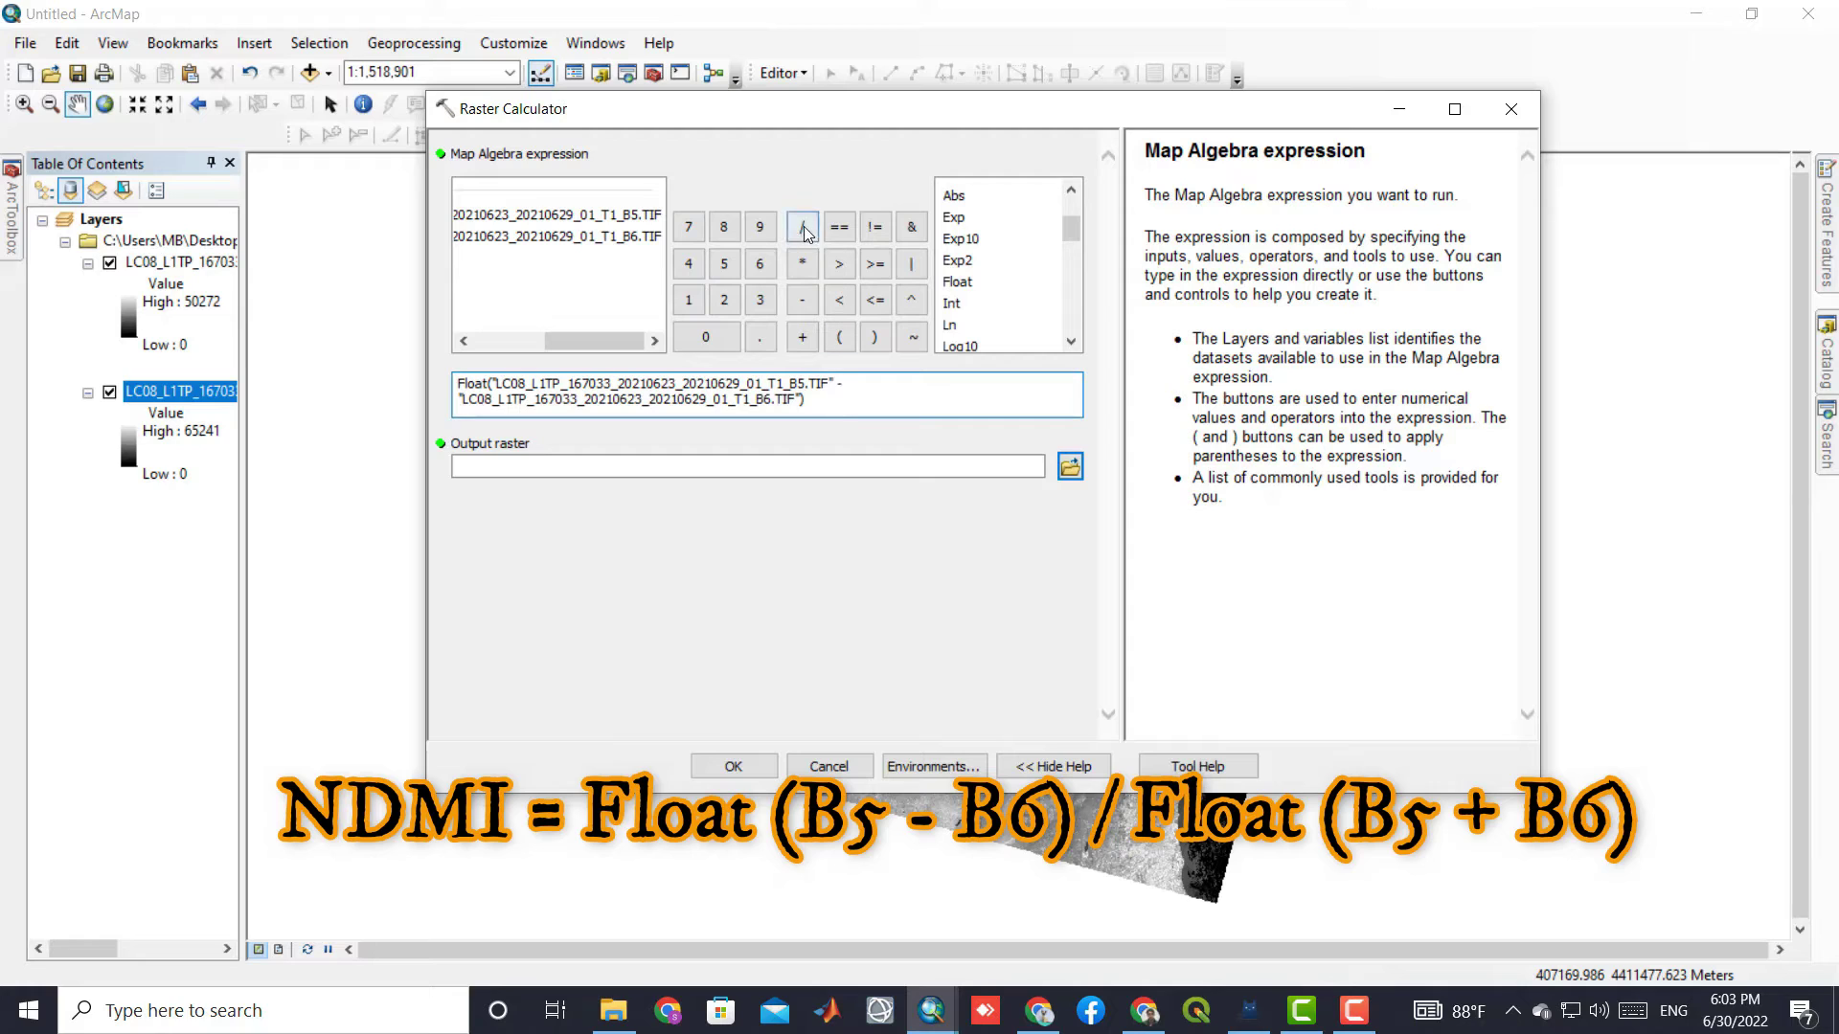
double_click(958, 283)
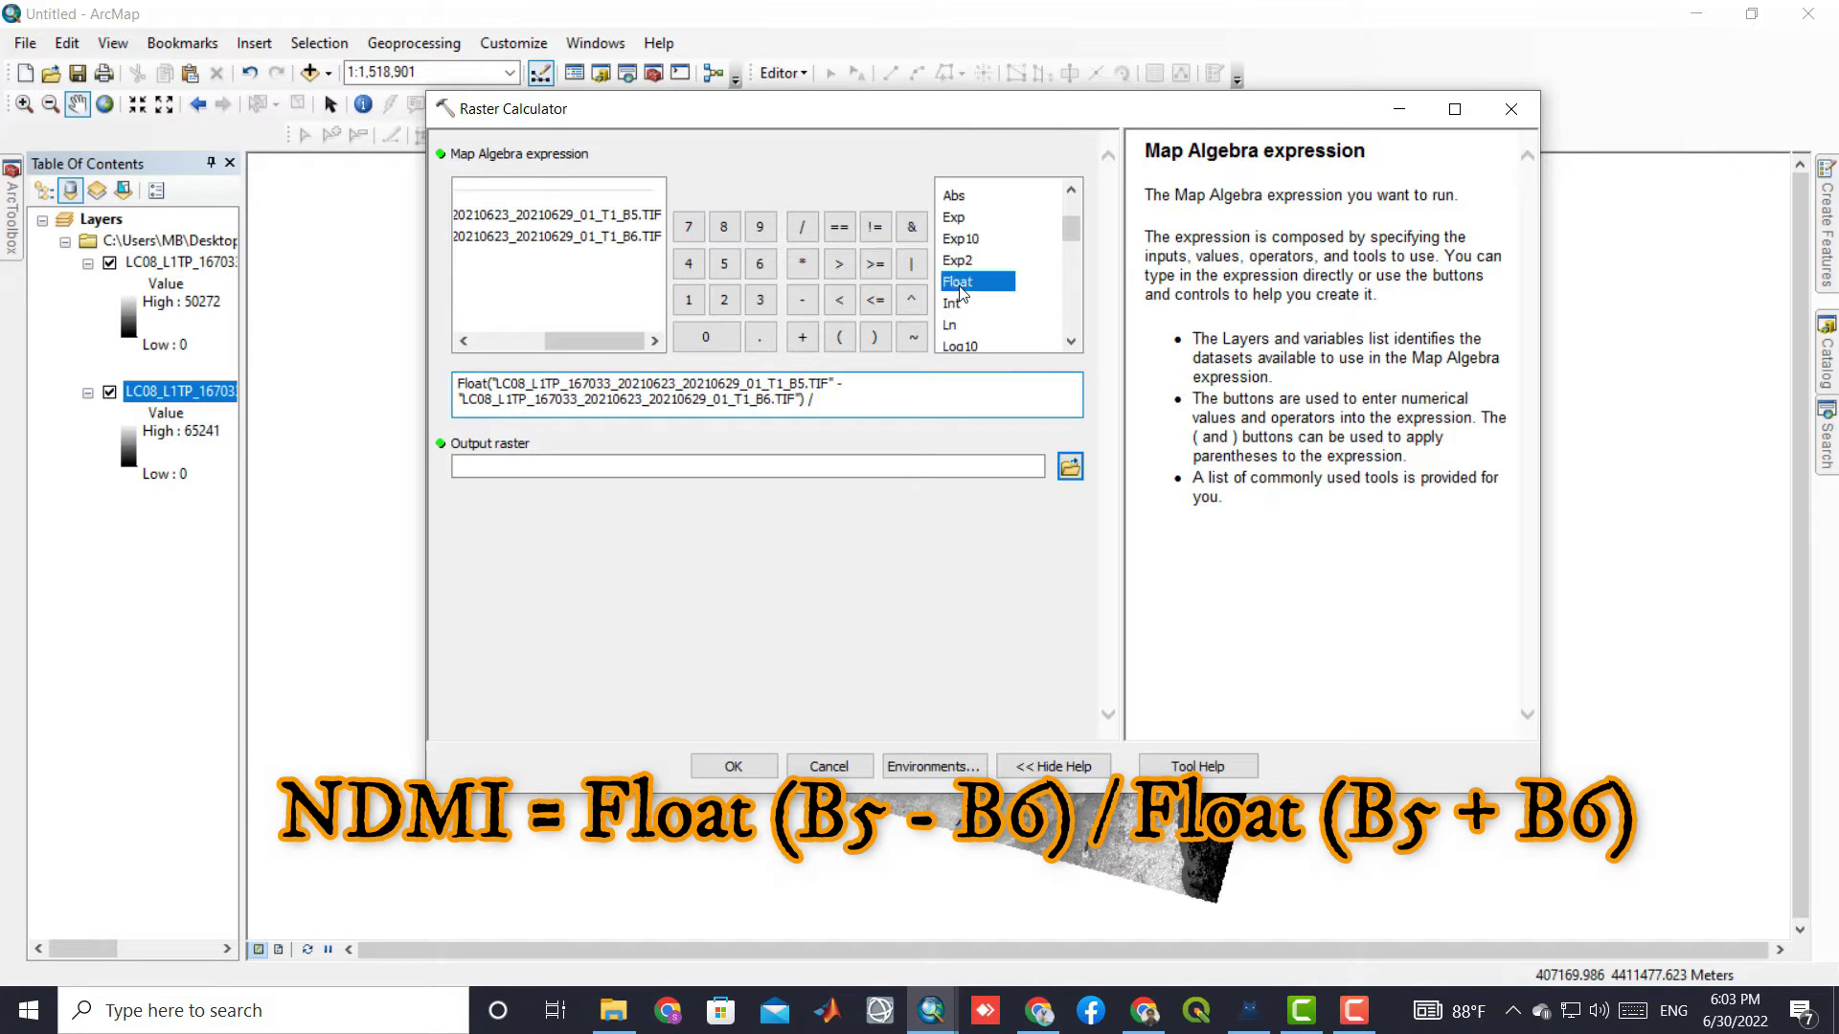
double_click(634, 218)
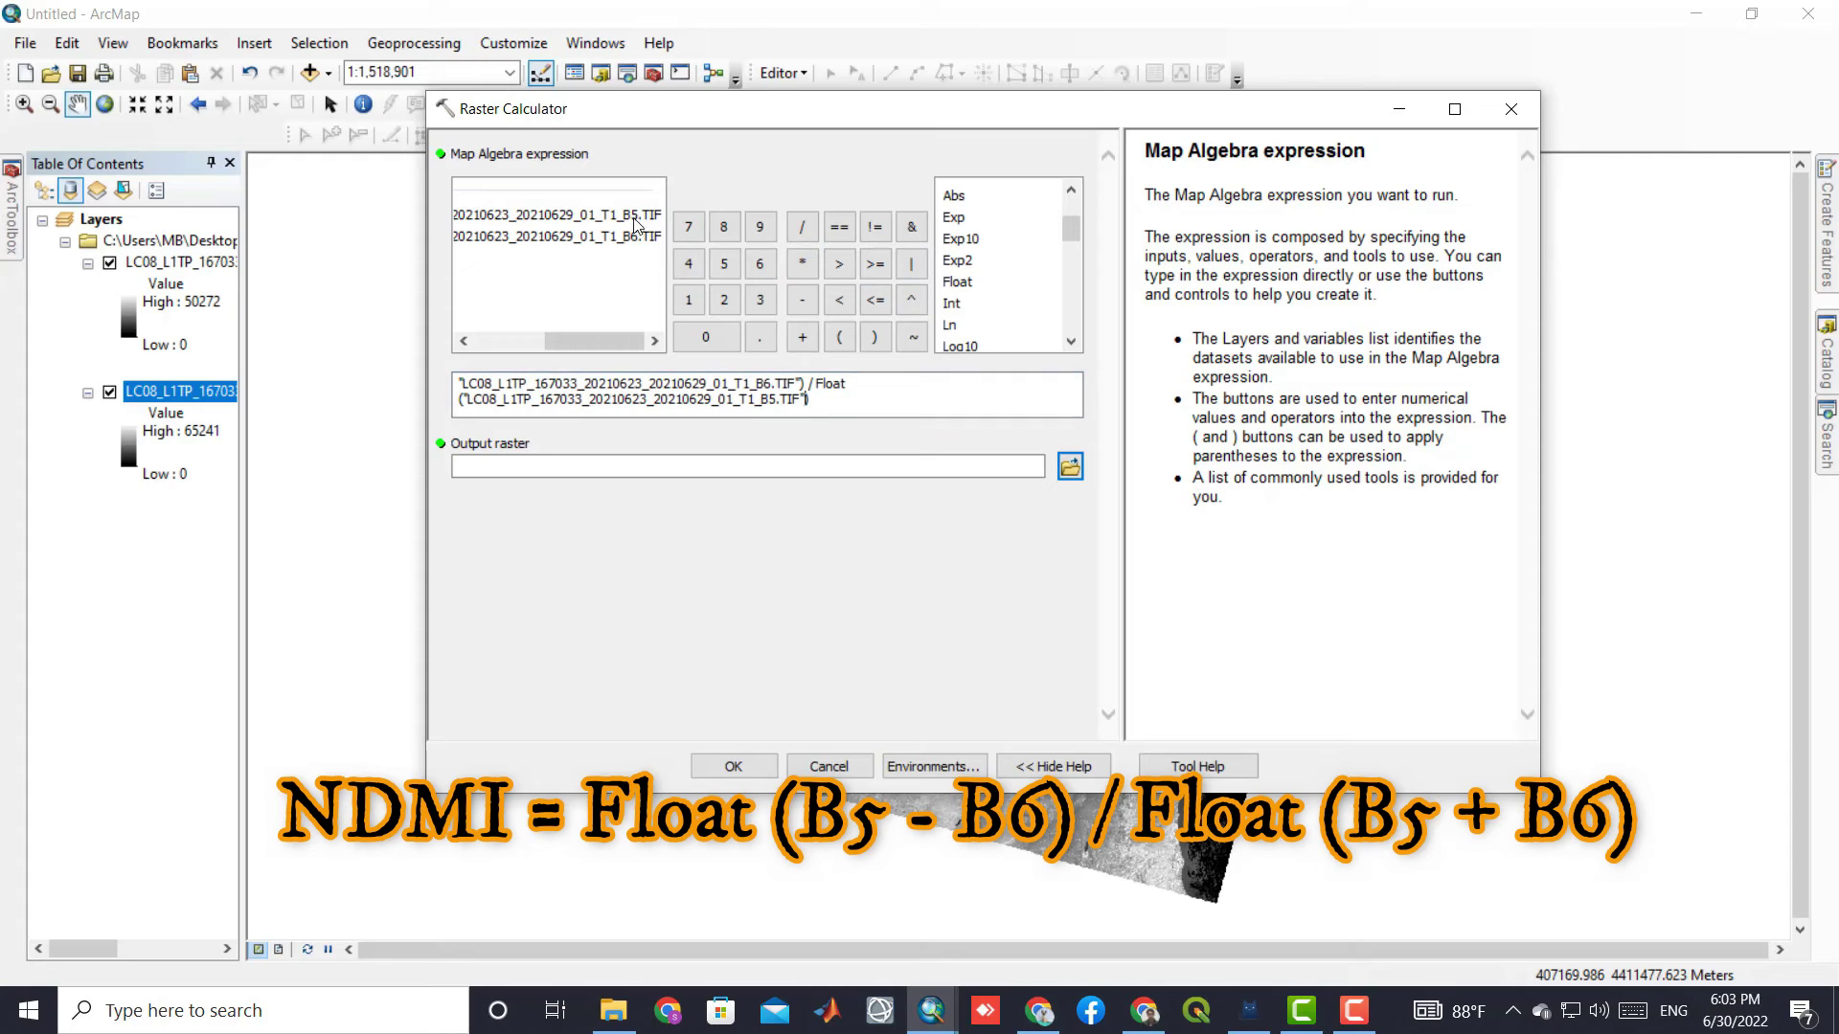
left_click(802, 337)
double_click(634, 238)
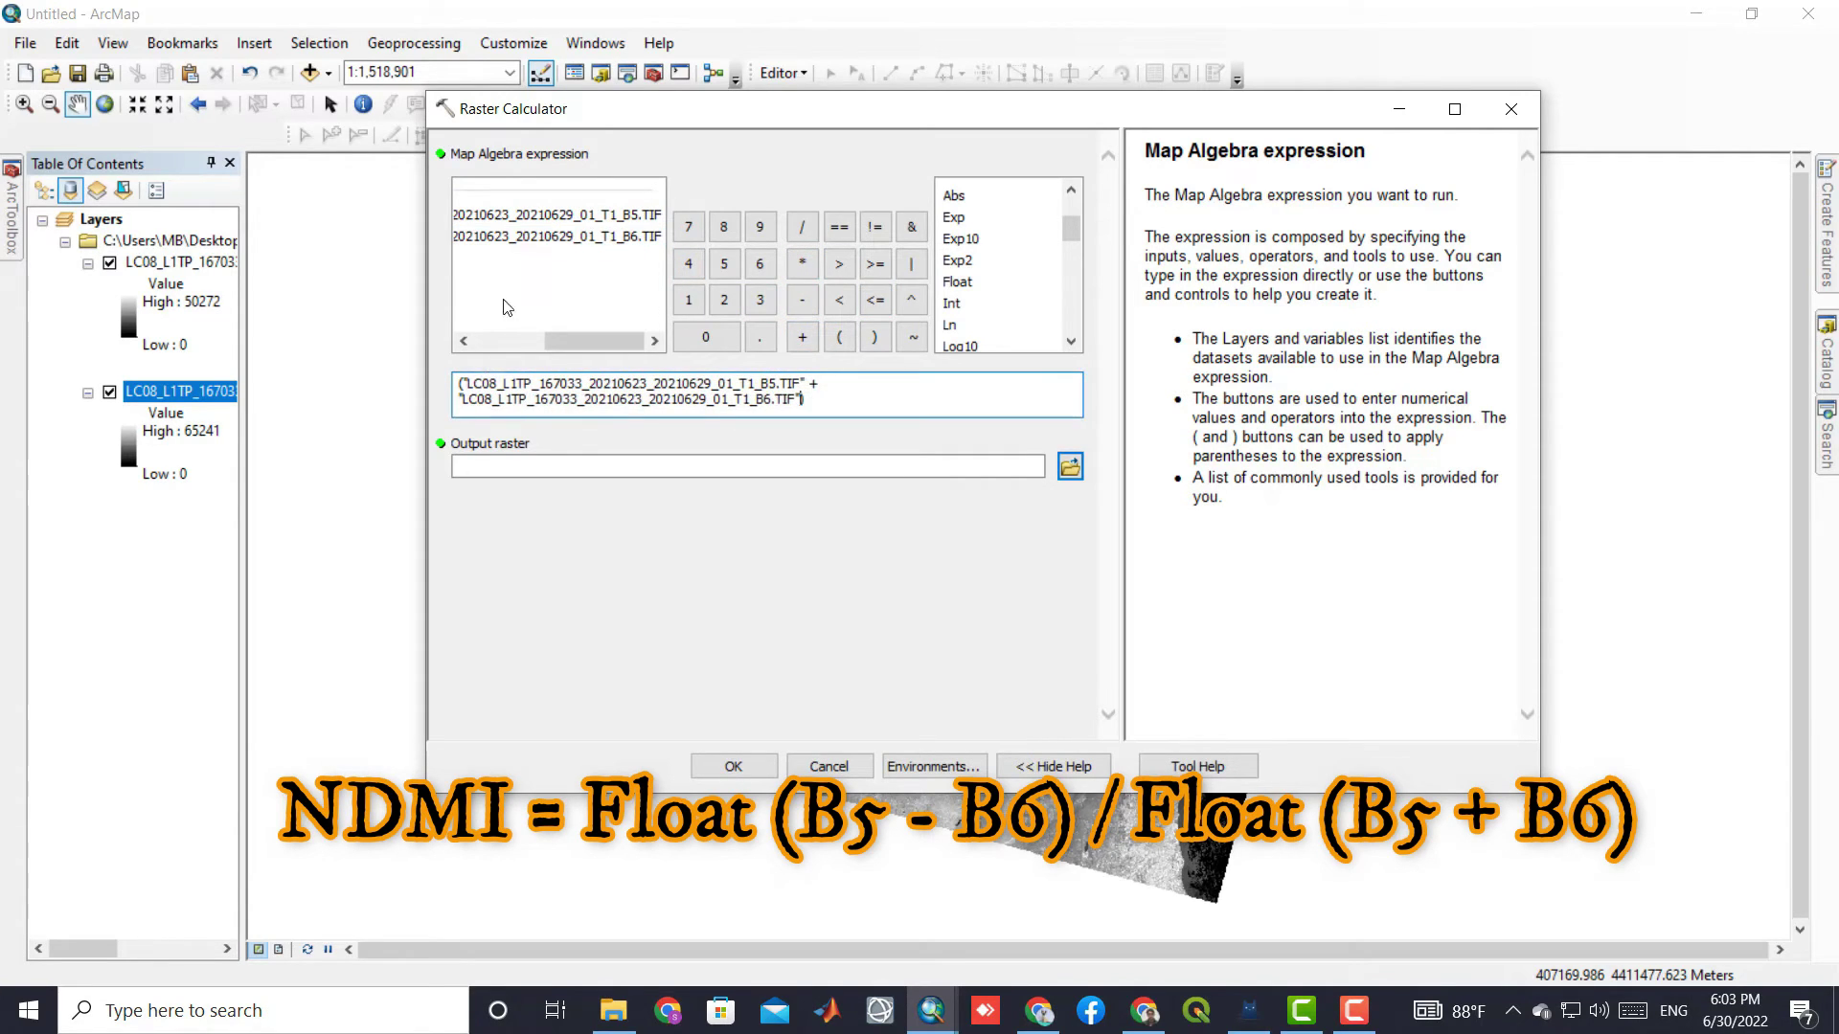
Step: Keep the default output location and run Raster Calculator to produce the NDMI raster
left_click(1070, 467)
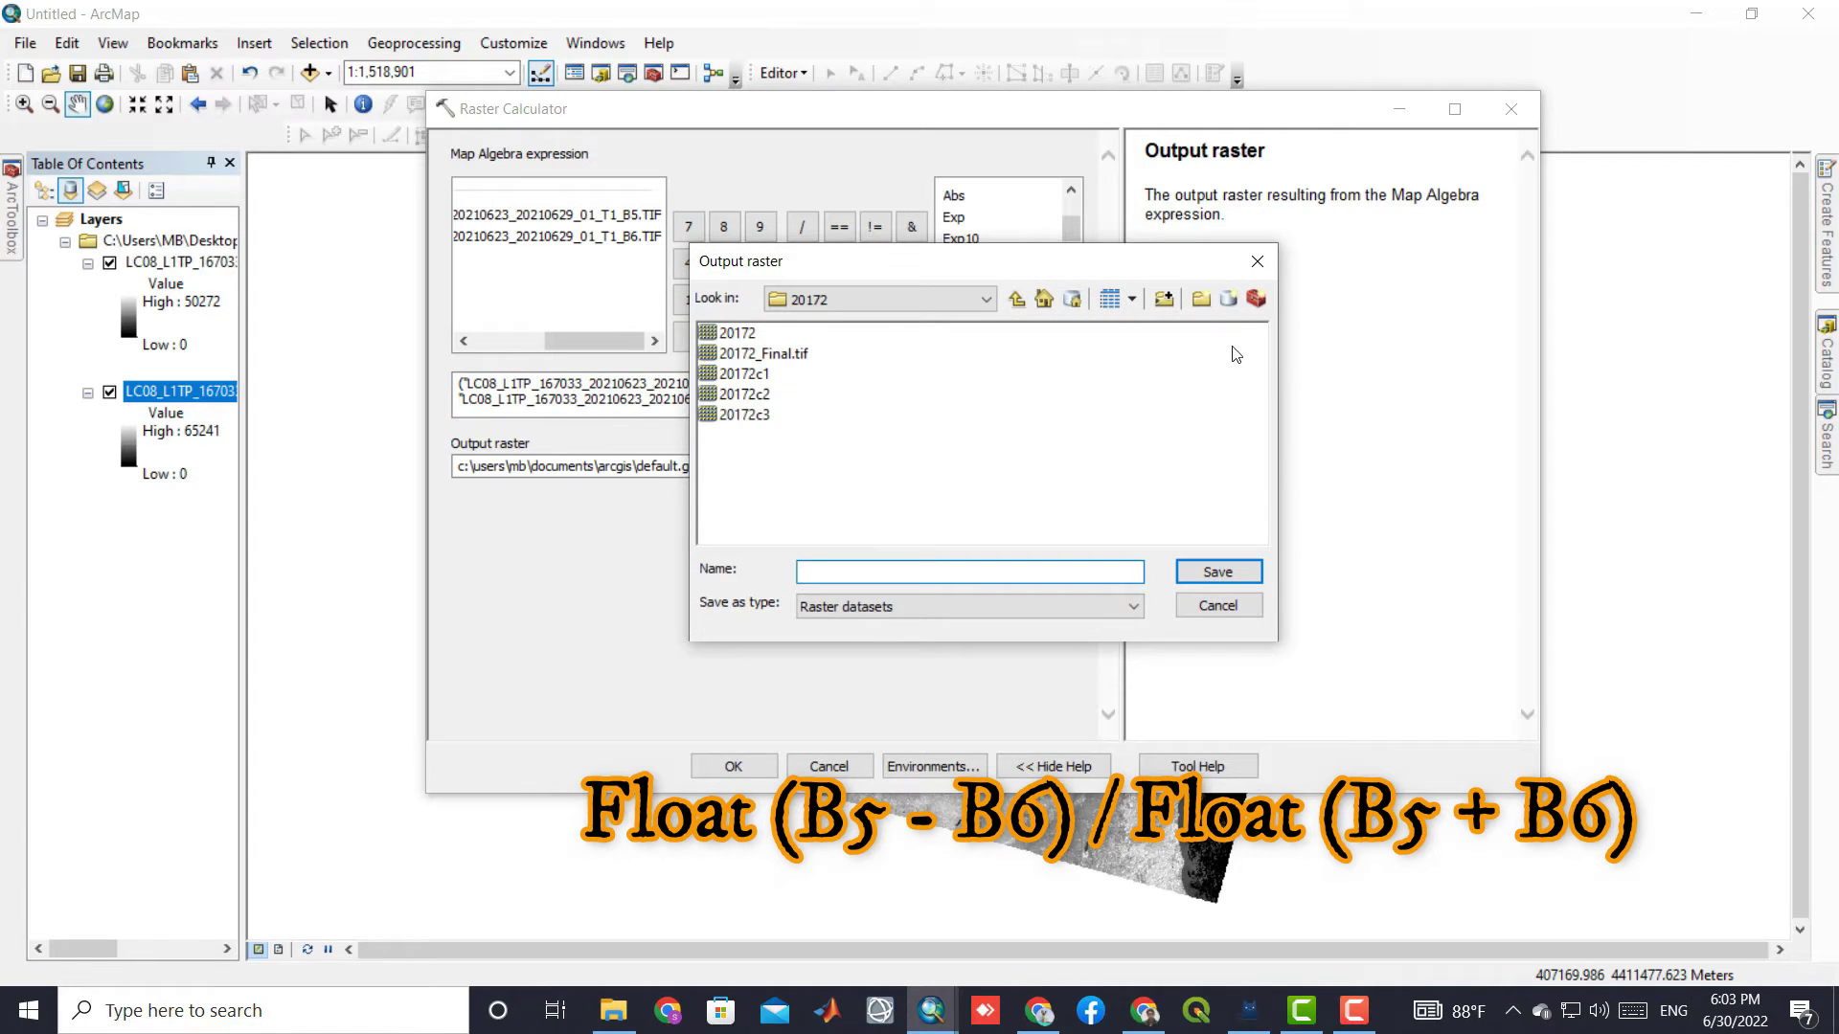
left_click(1217, 605)
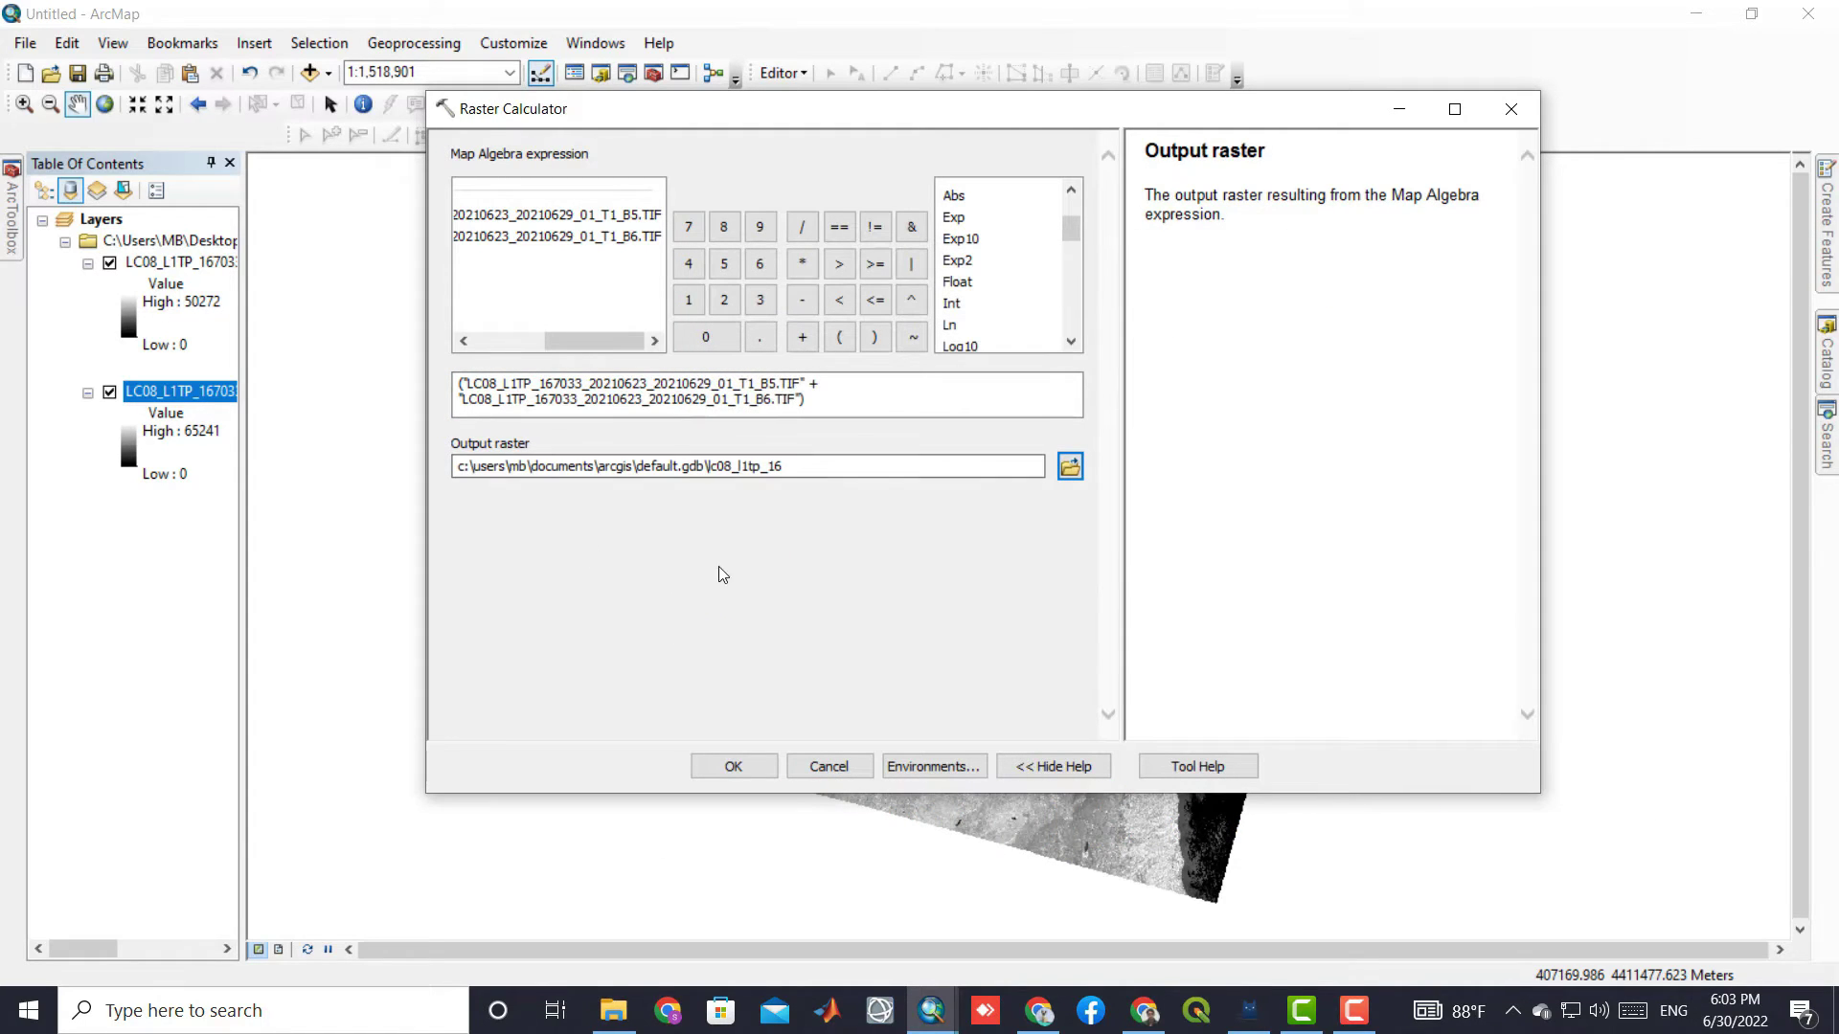
left_click(753, 766)
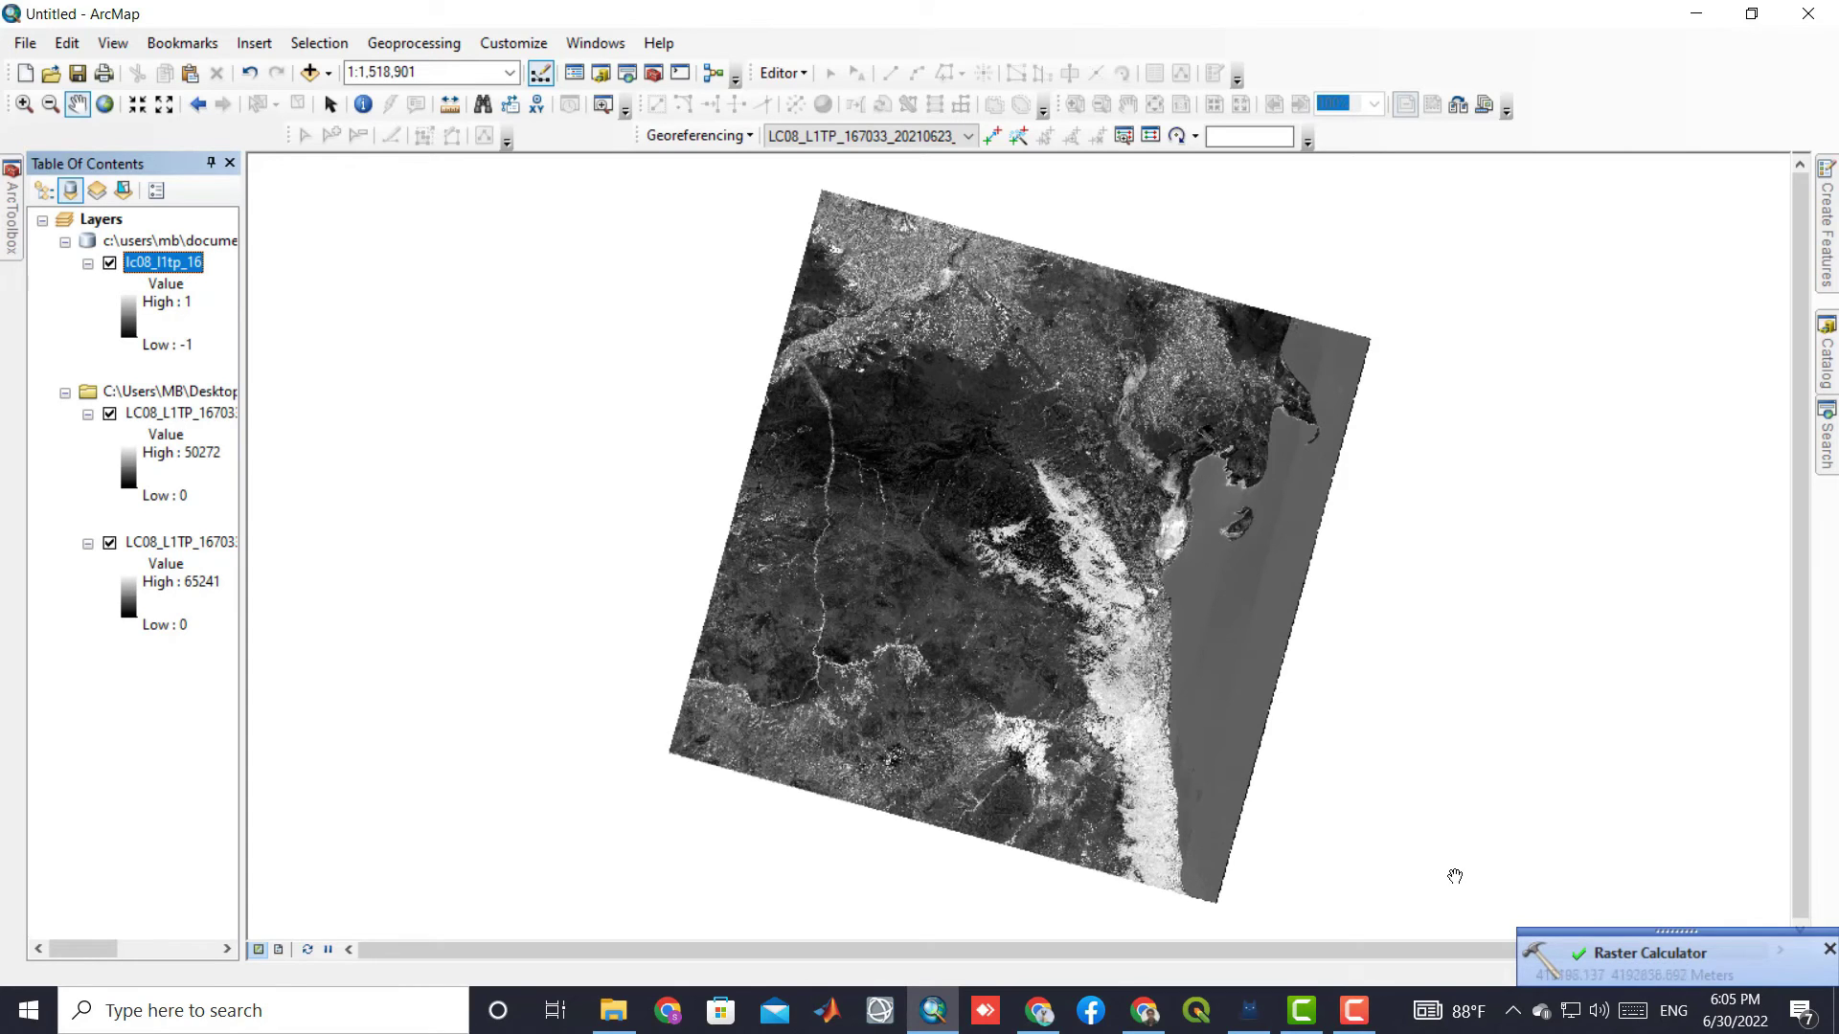
Step: Apply a green-to-brown colour ramp to the NDMI layer and hide both band layers
left_click(1829, 949)
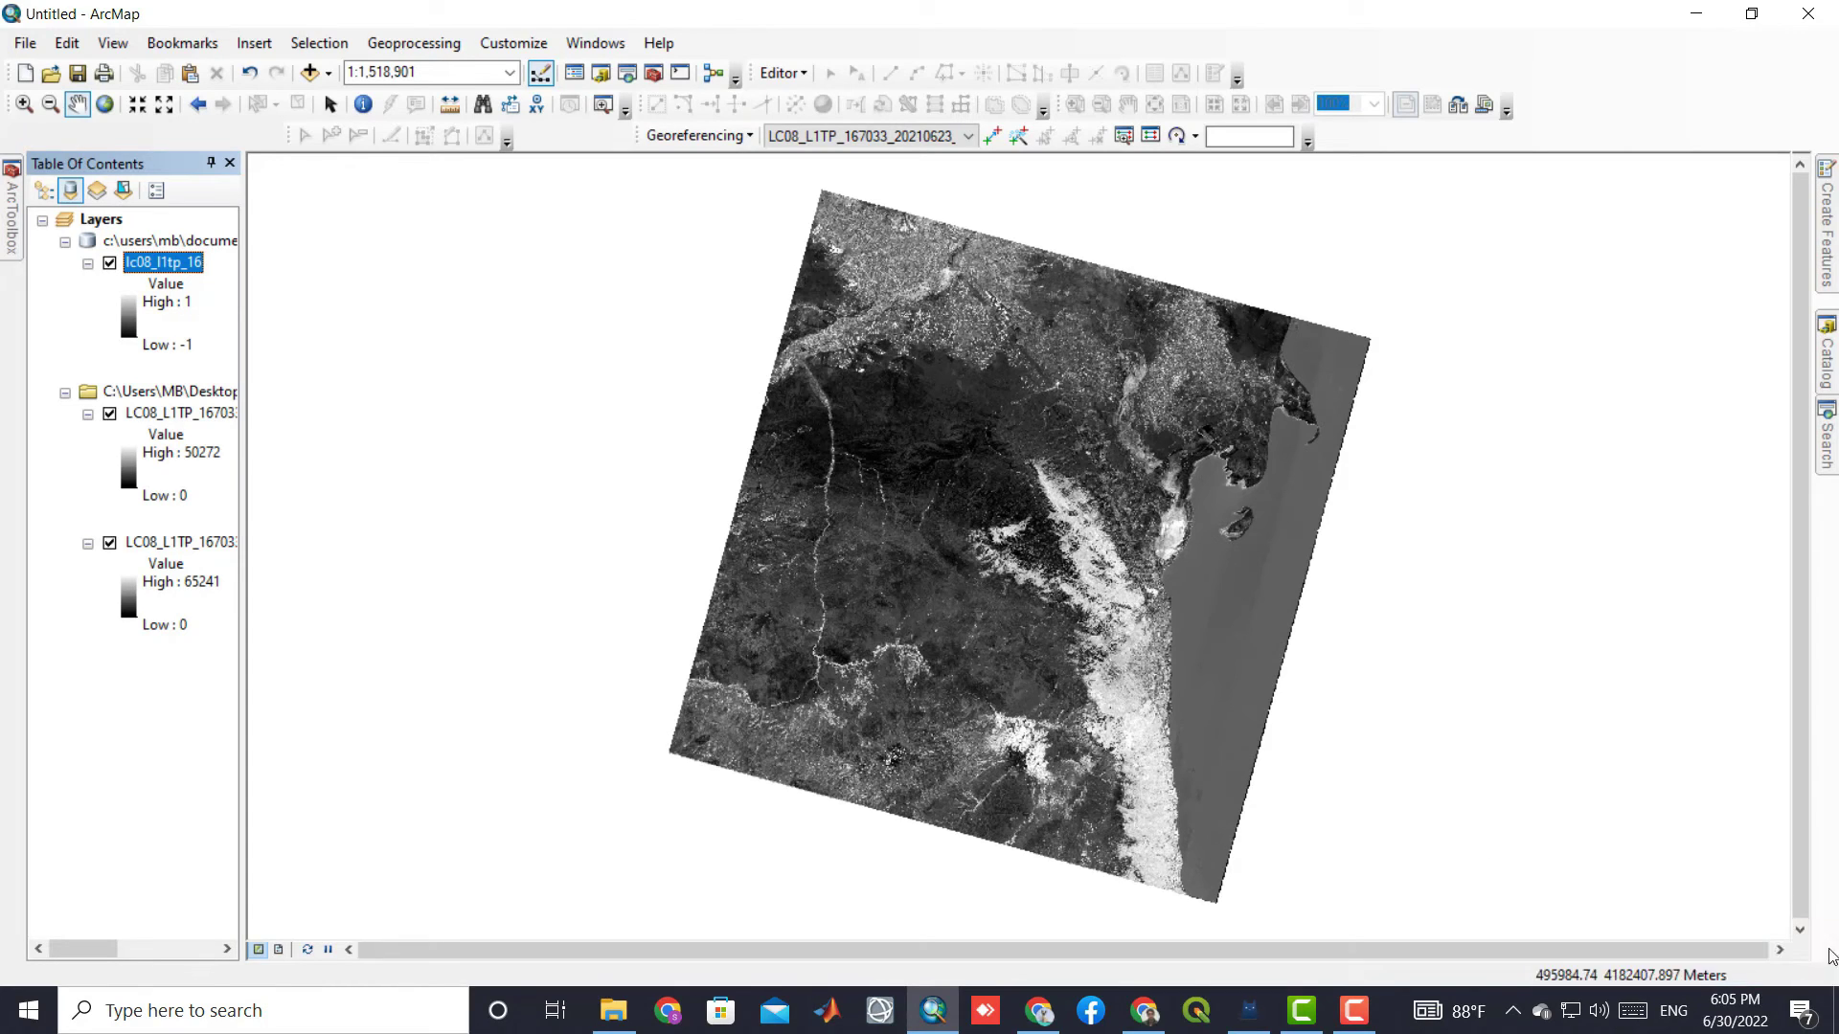
left_click(132, 304)
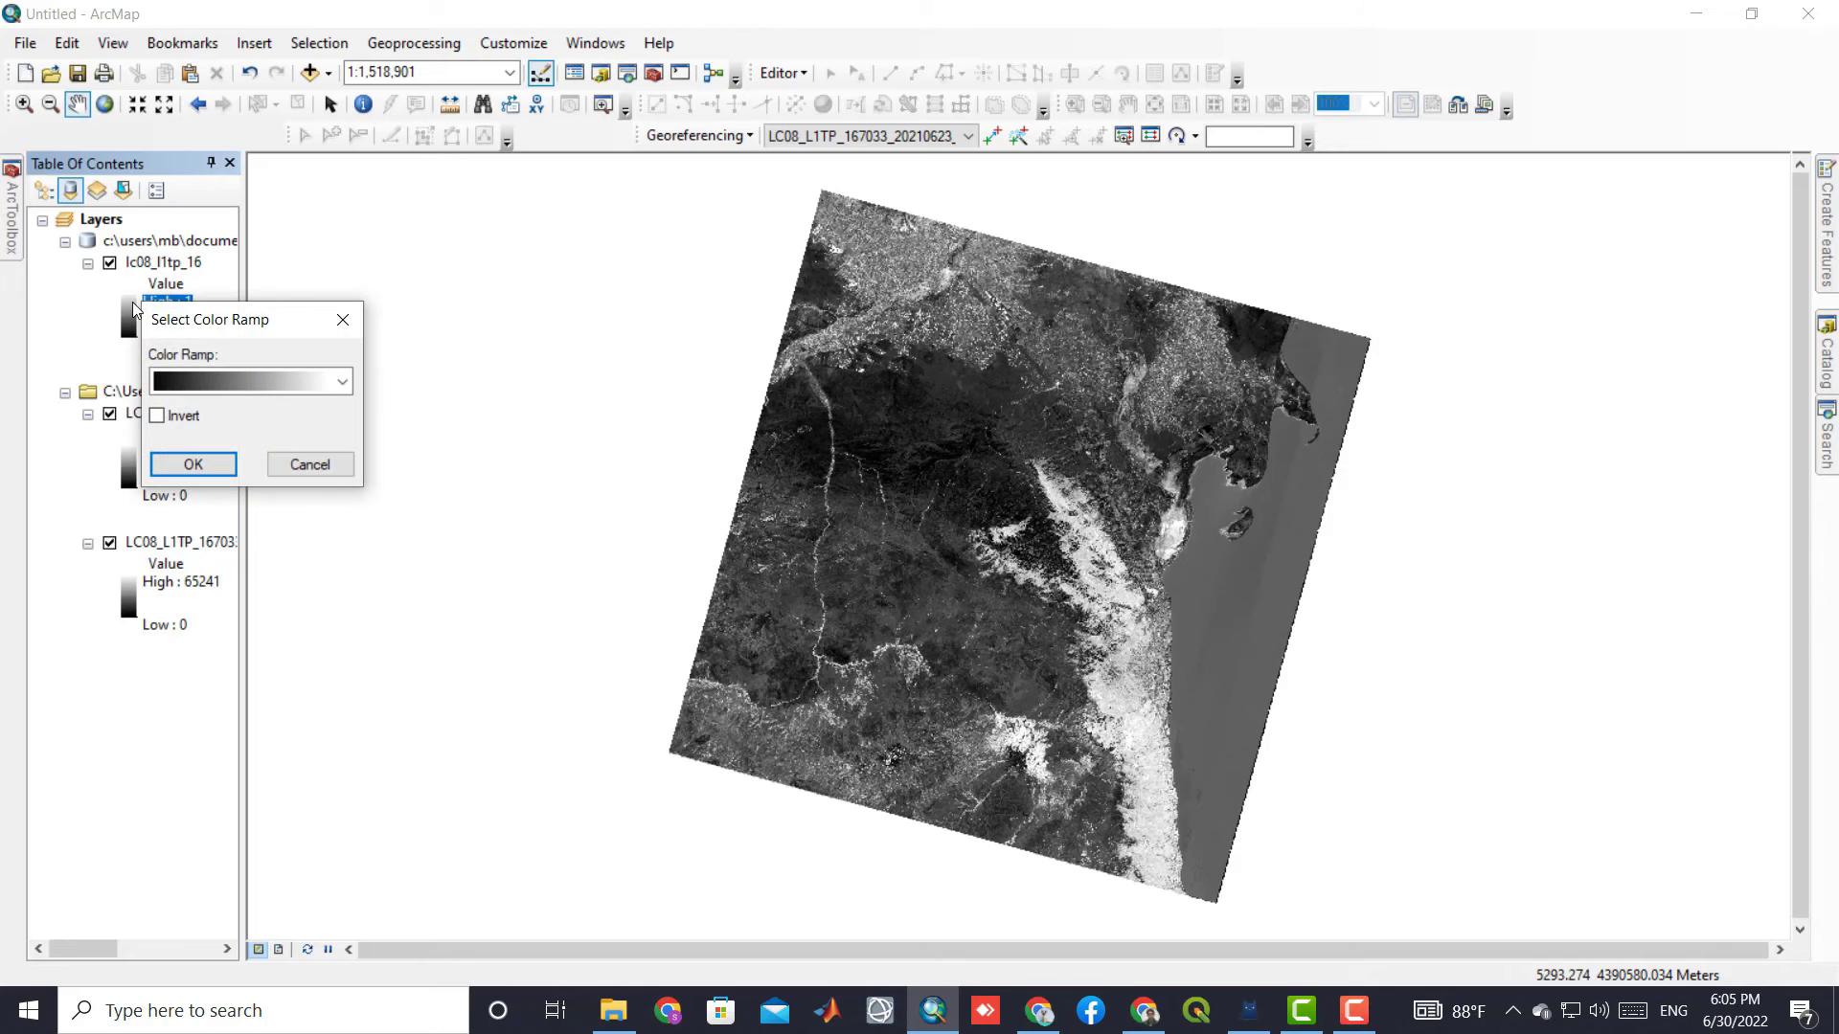
left_click(205, 381)
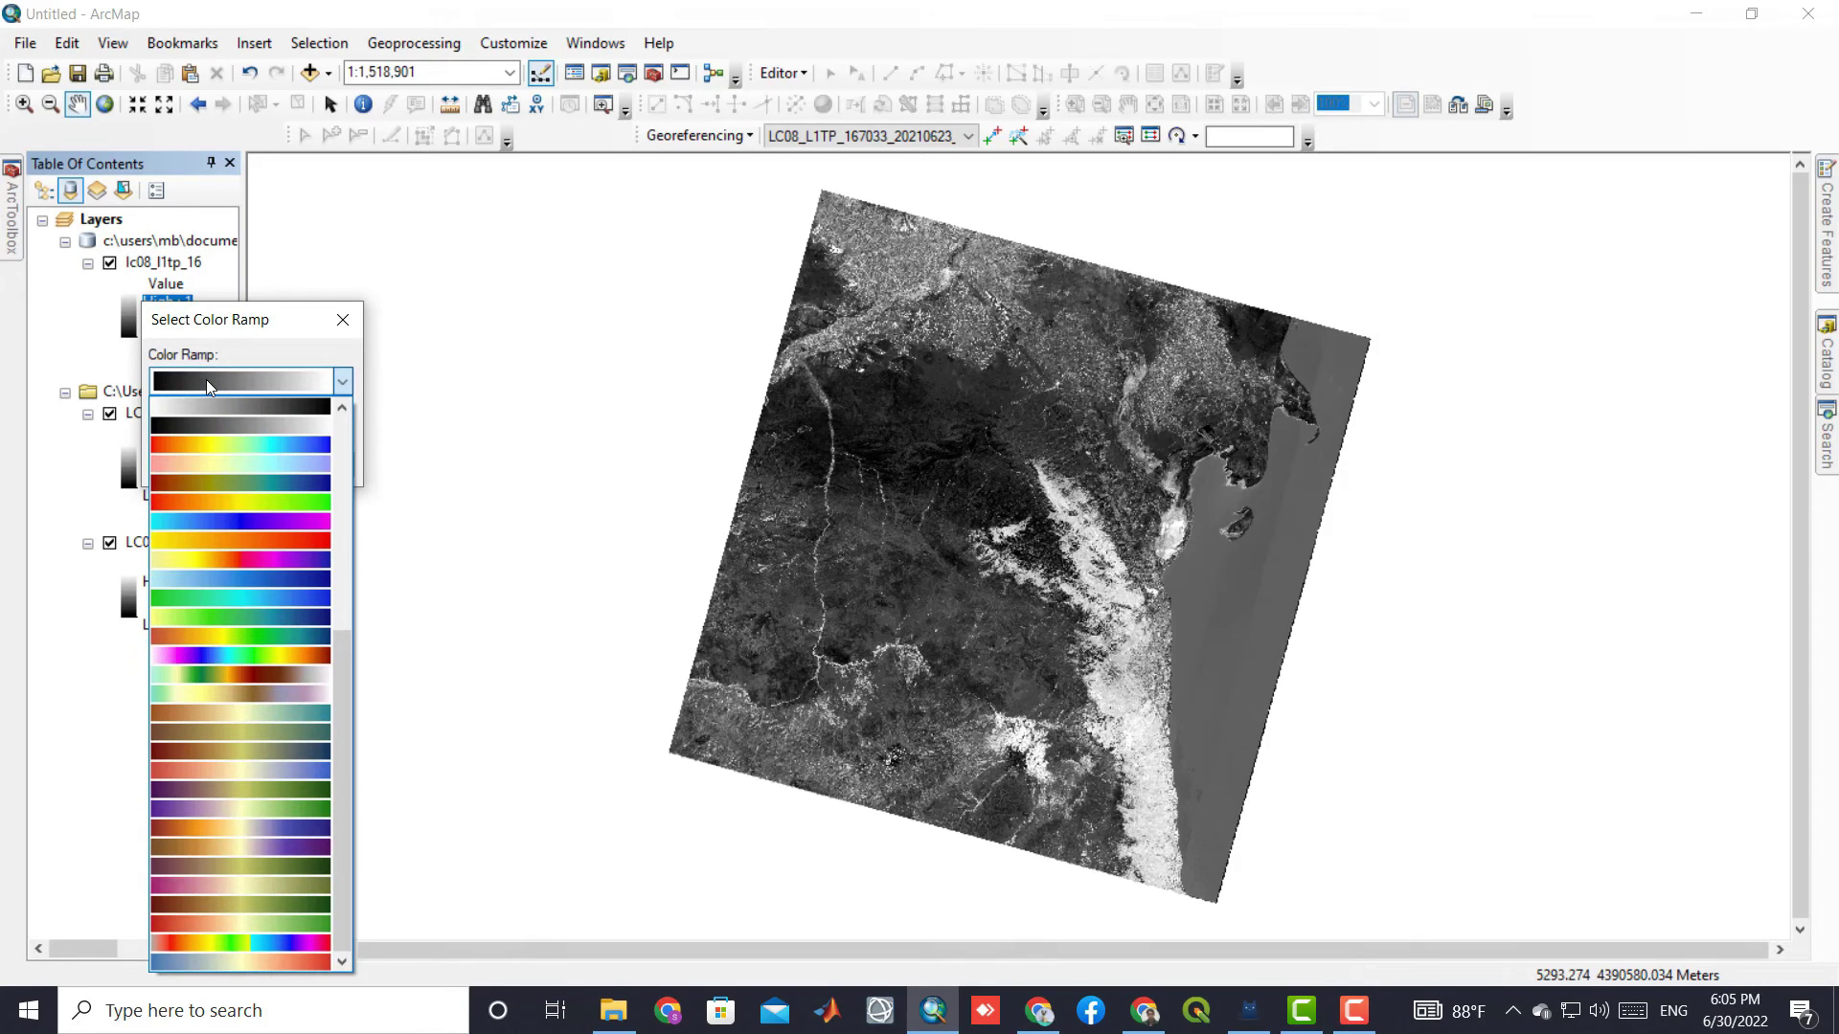
left_click(254, 674)
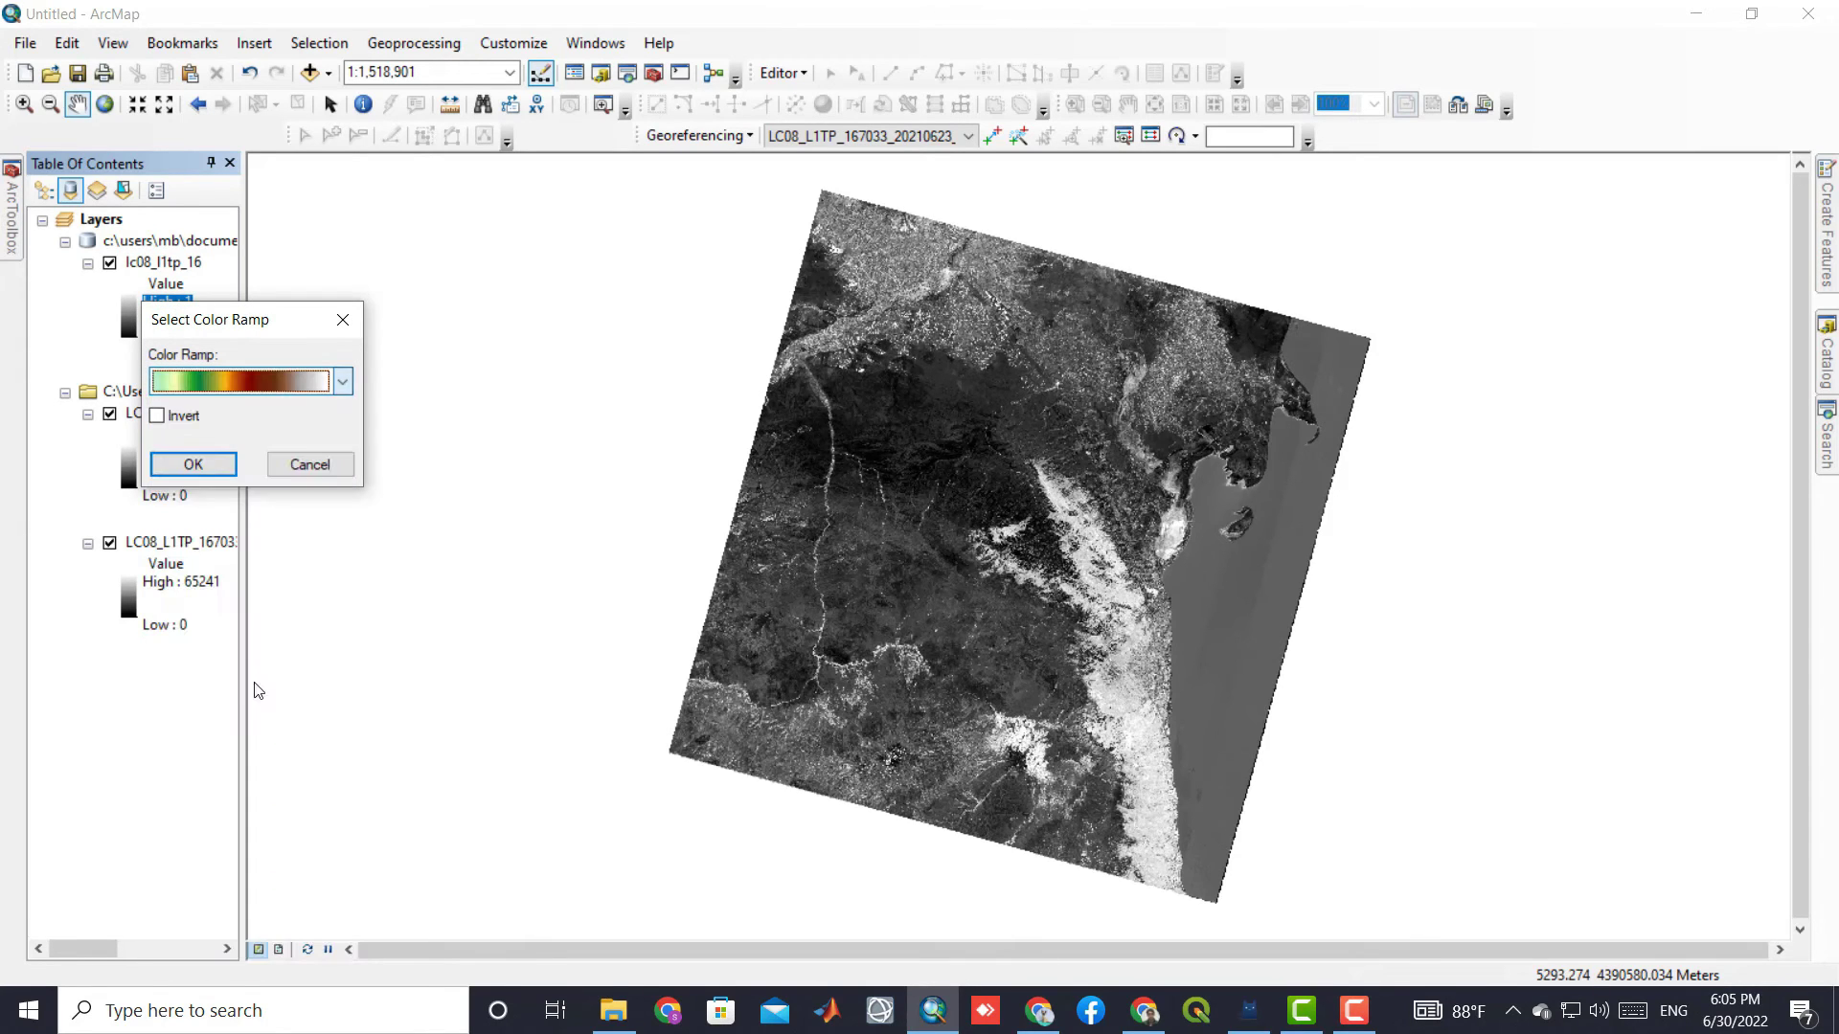
left_click(209, 465)
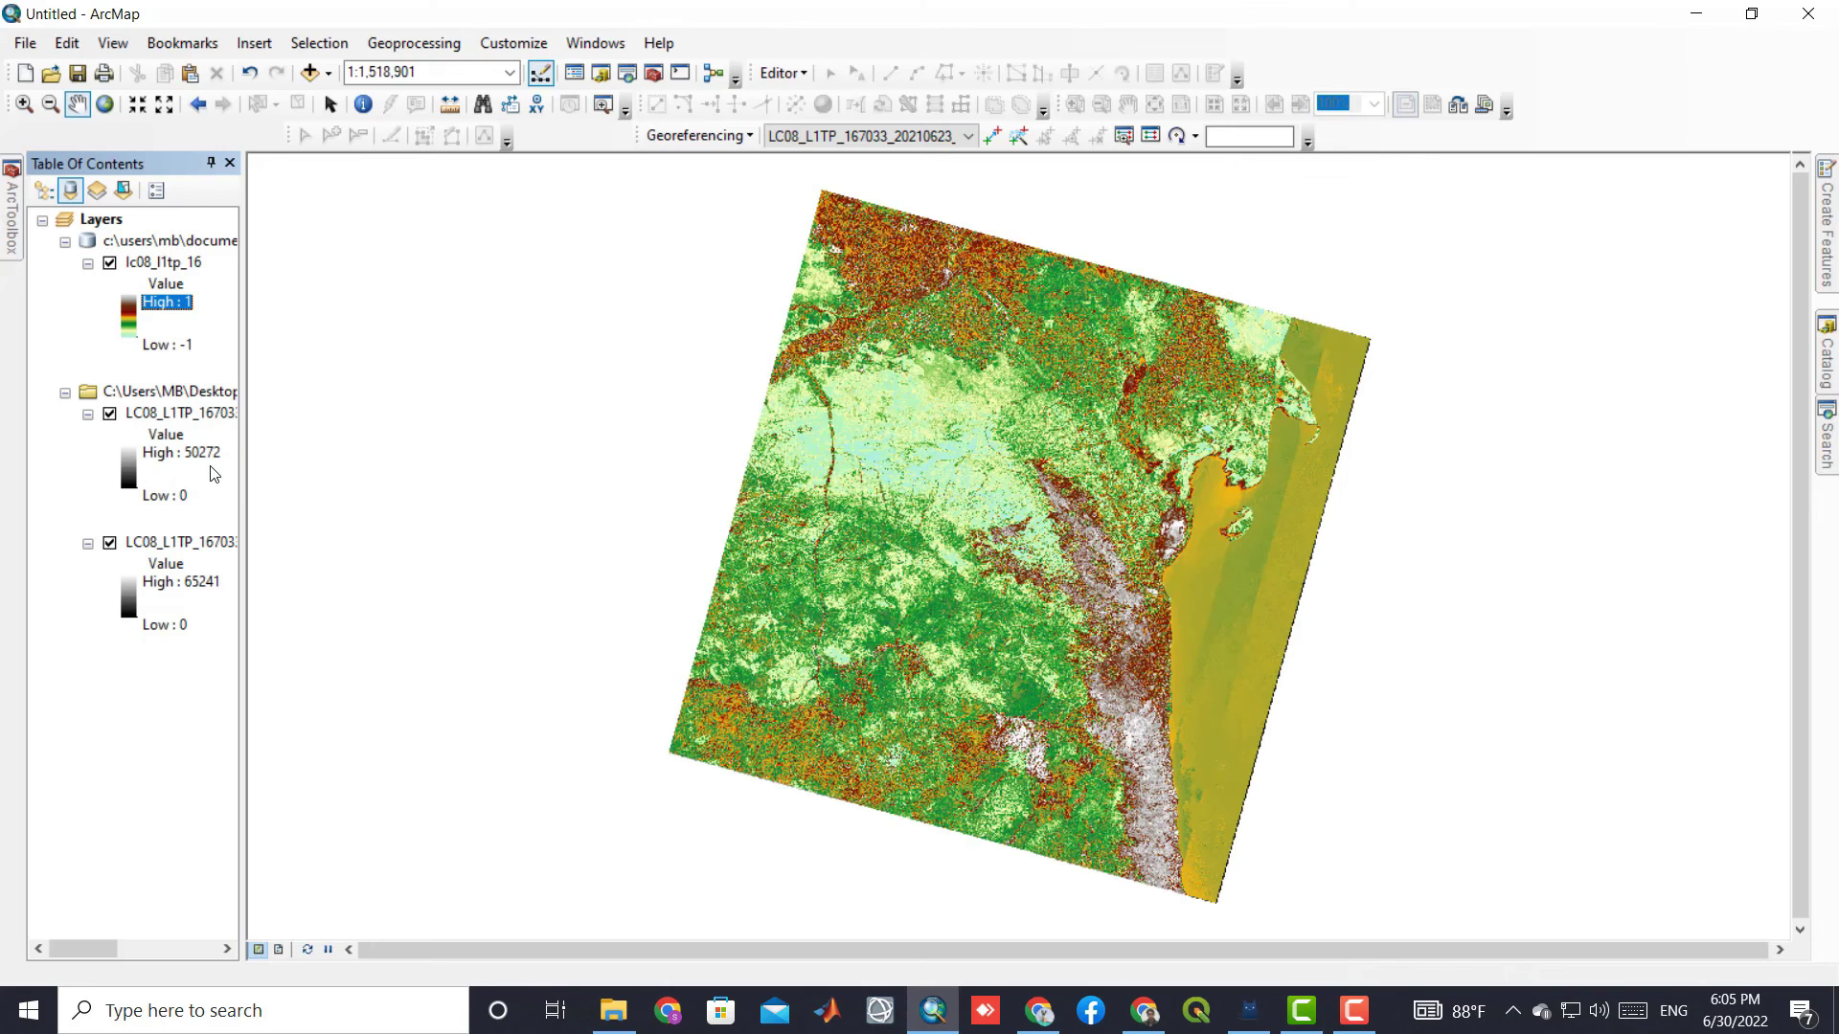
left_click(109, 413)
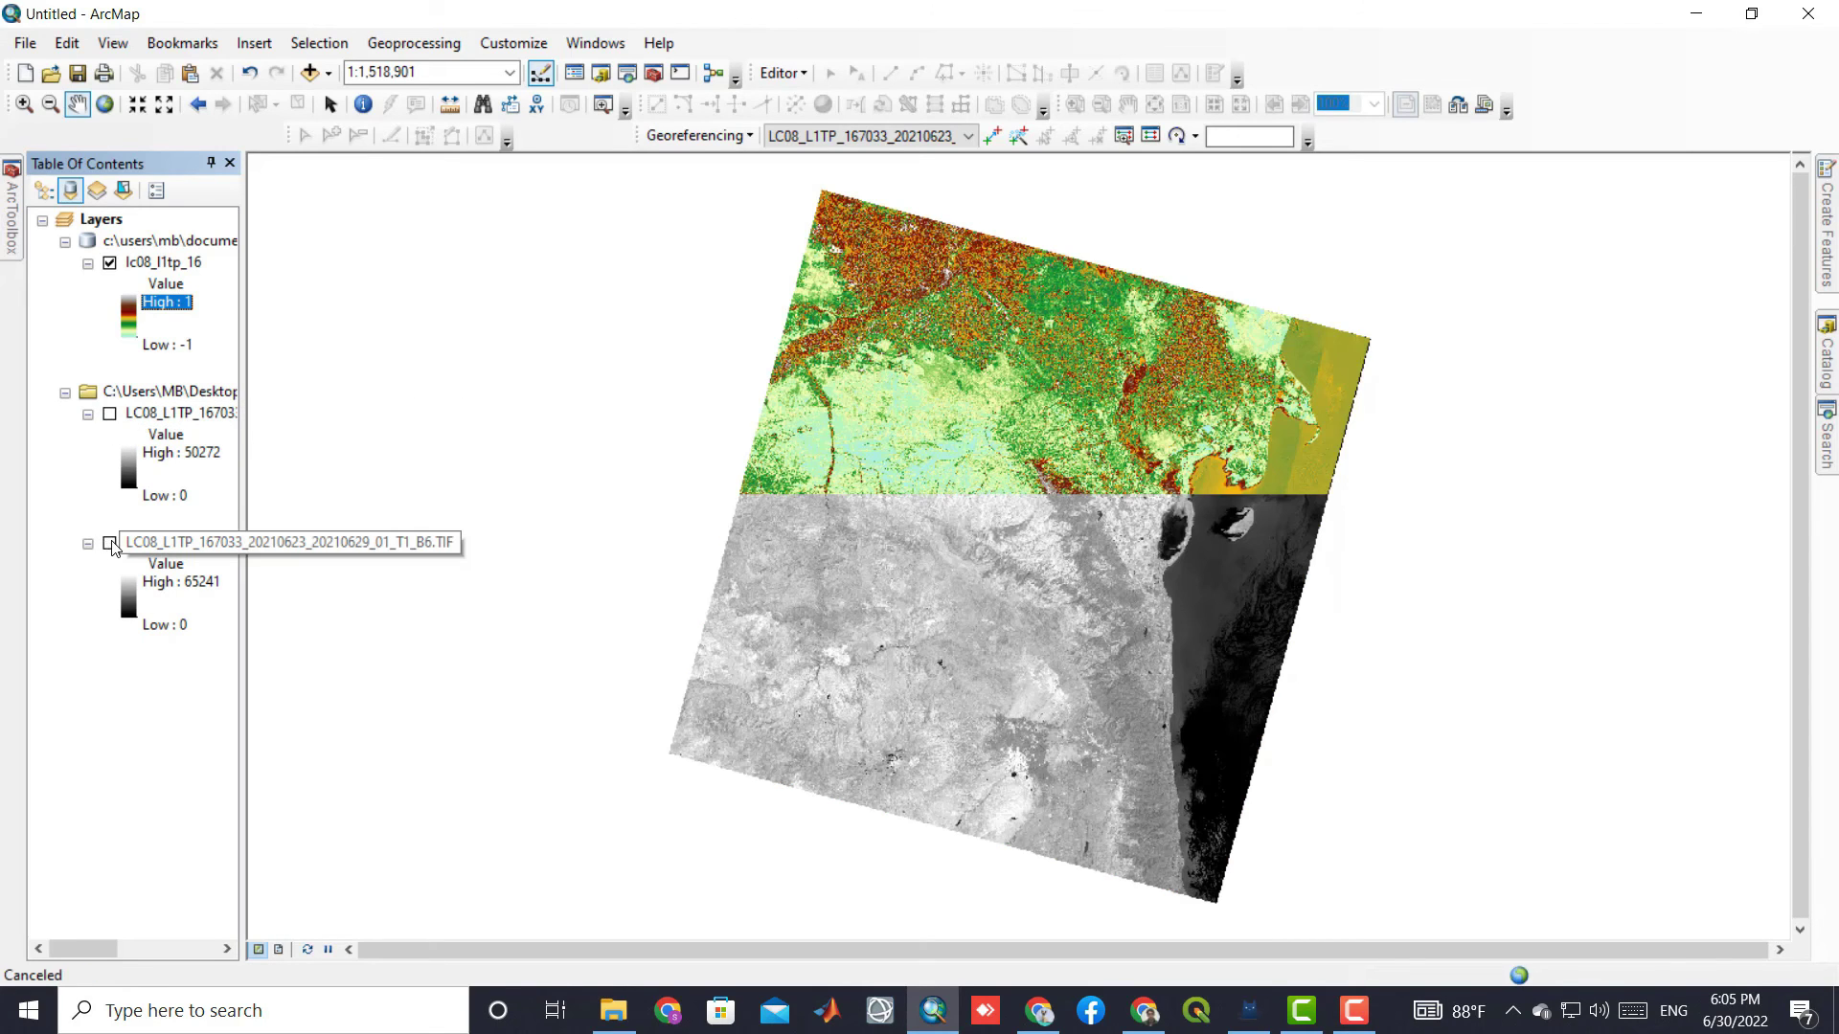
left_click(109, 542)
Step: Switch the NDMI layer to the orange-yellow-cyan-blue colour ramp
left_click(129, 312)
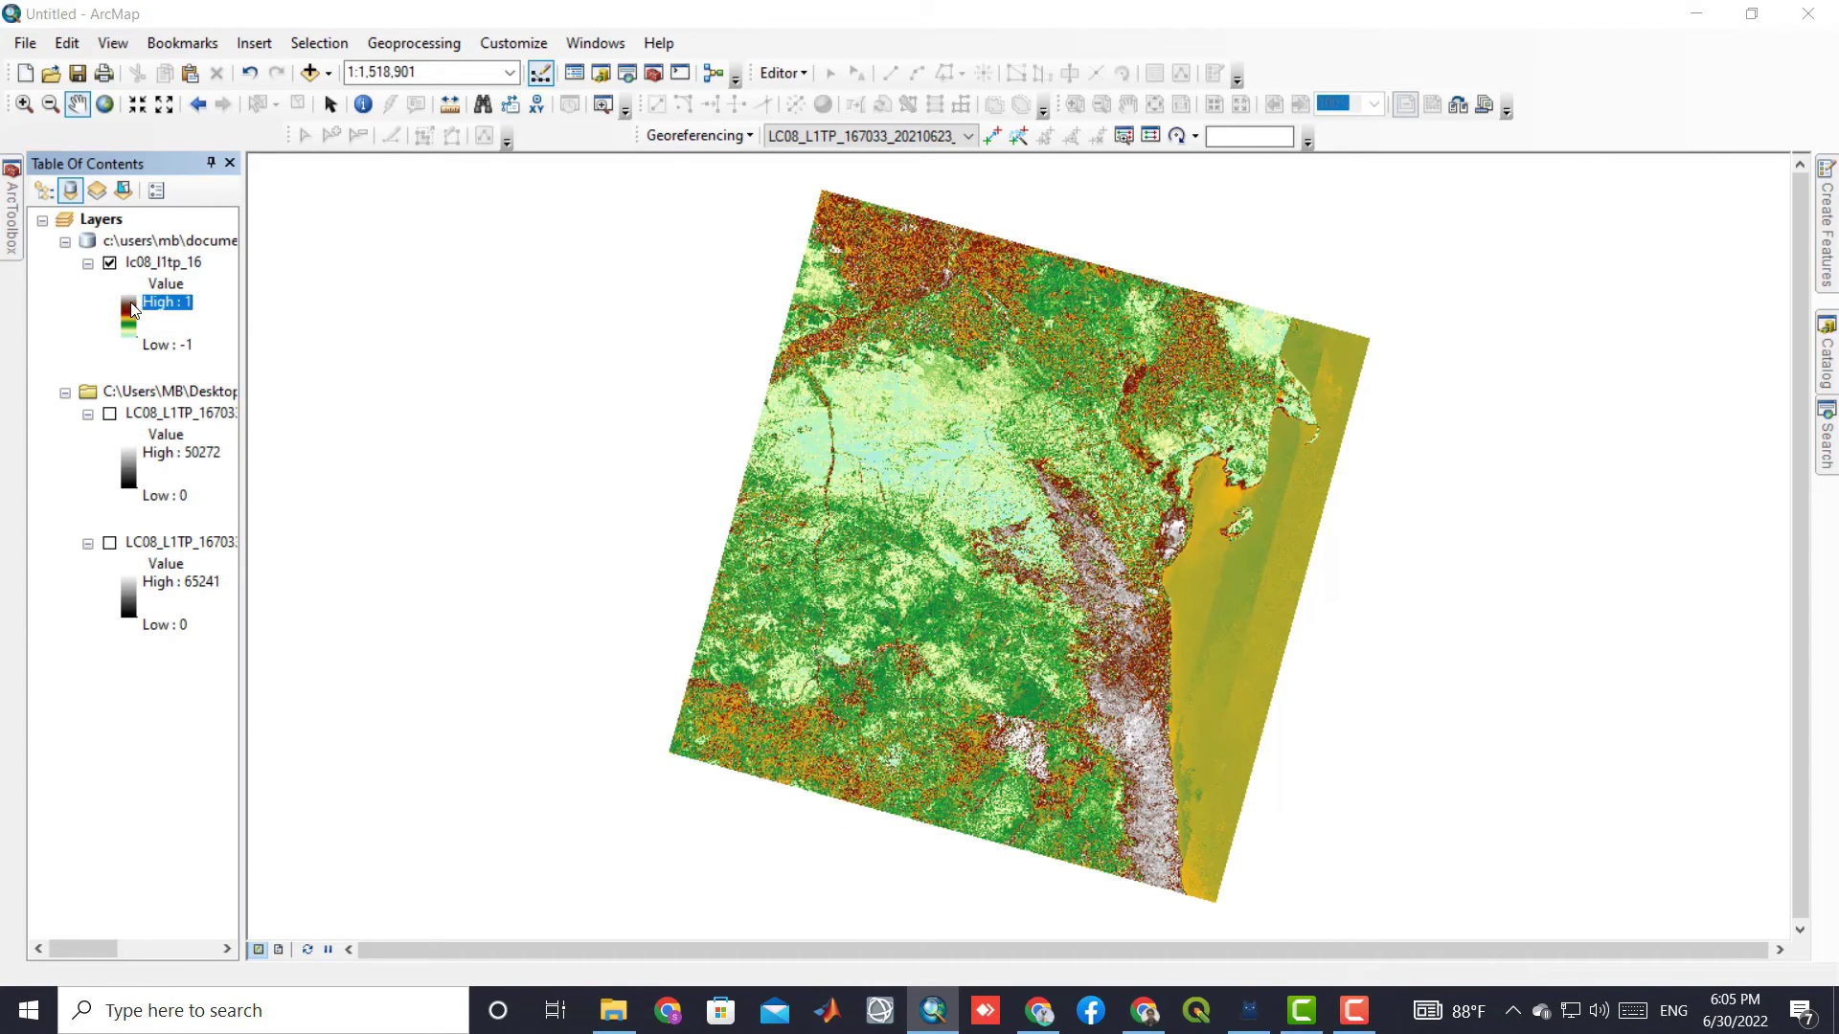
left_click(284, 385)
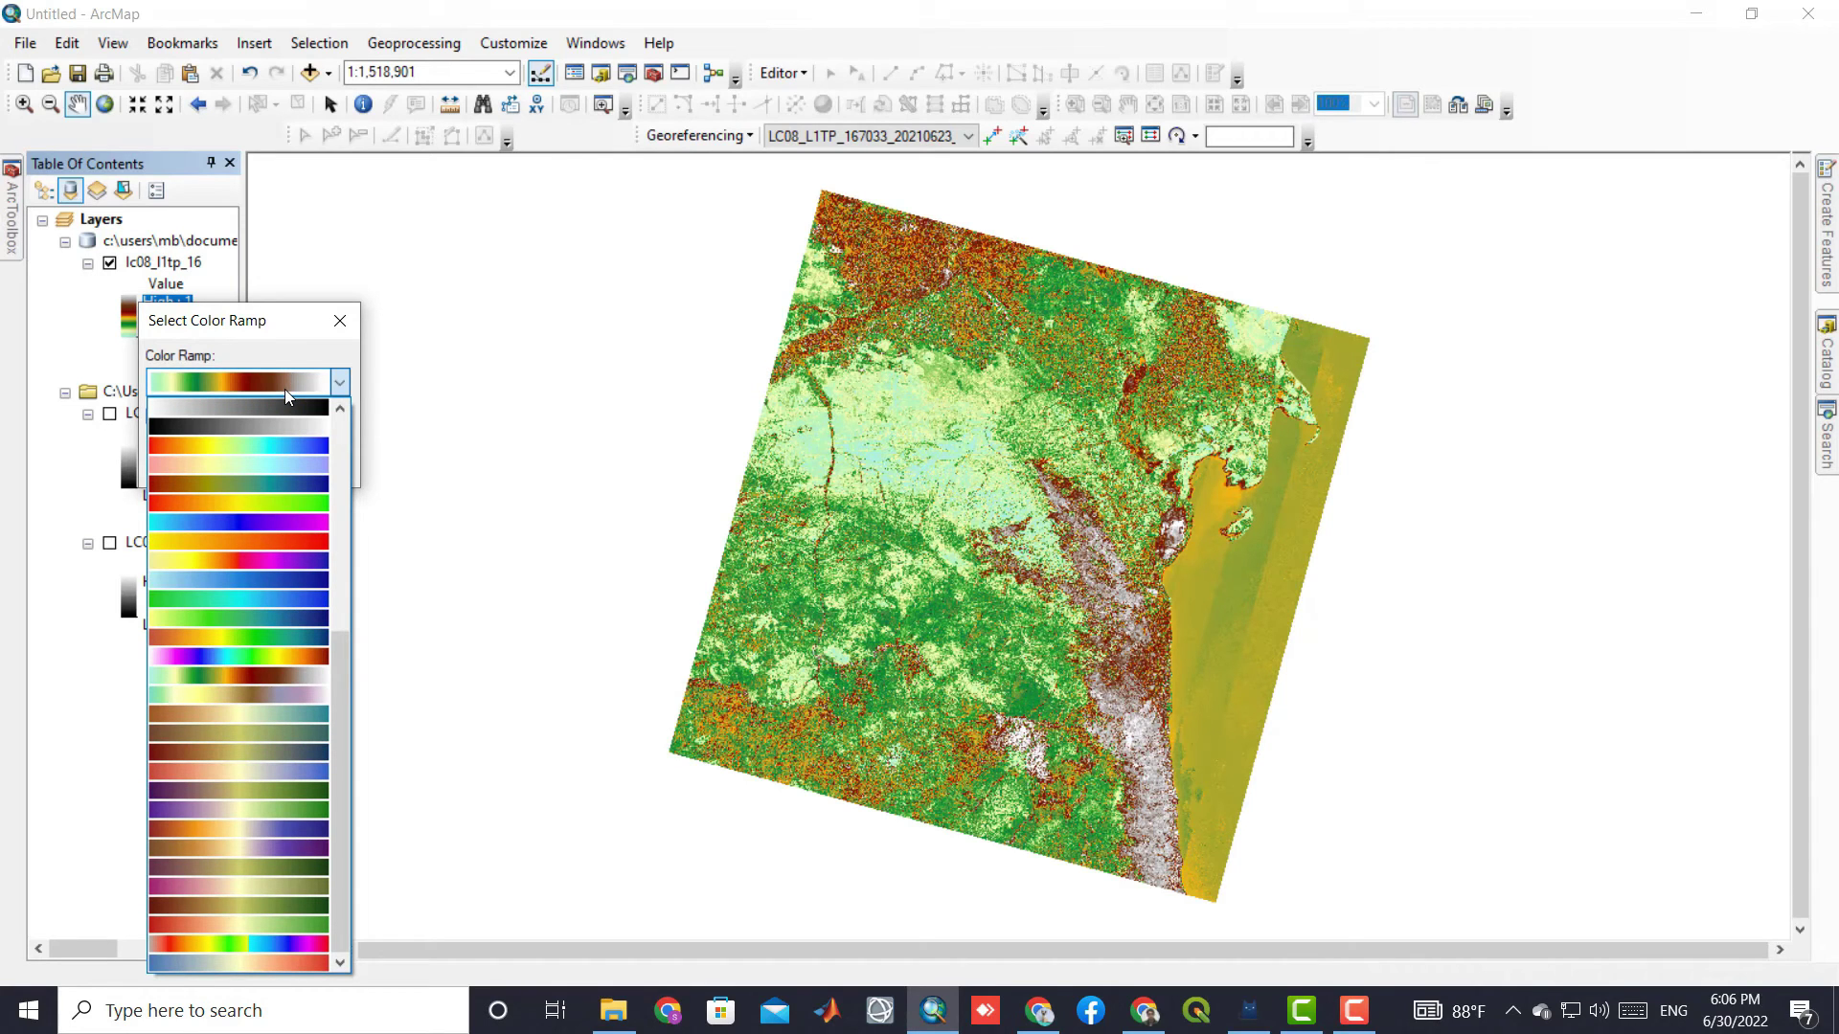
left_click(262, 443)
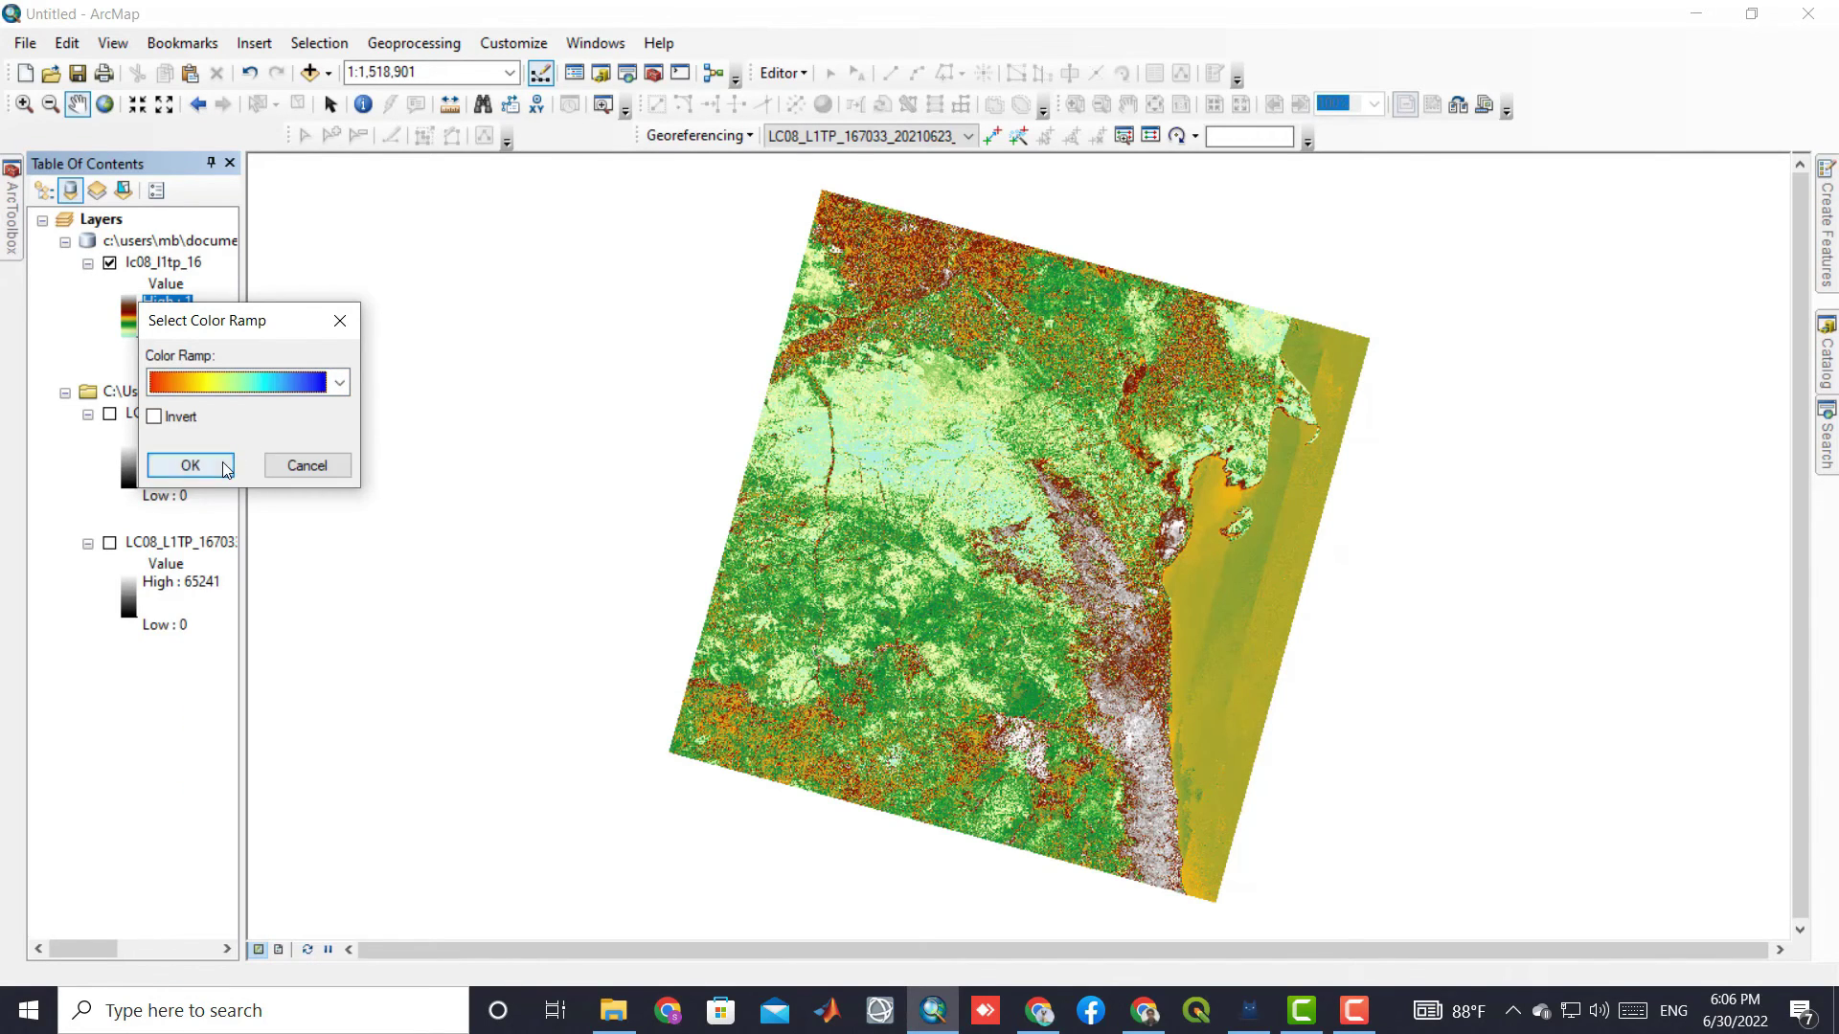
left_click(226, 468)
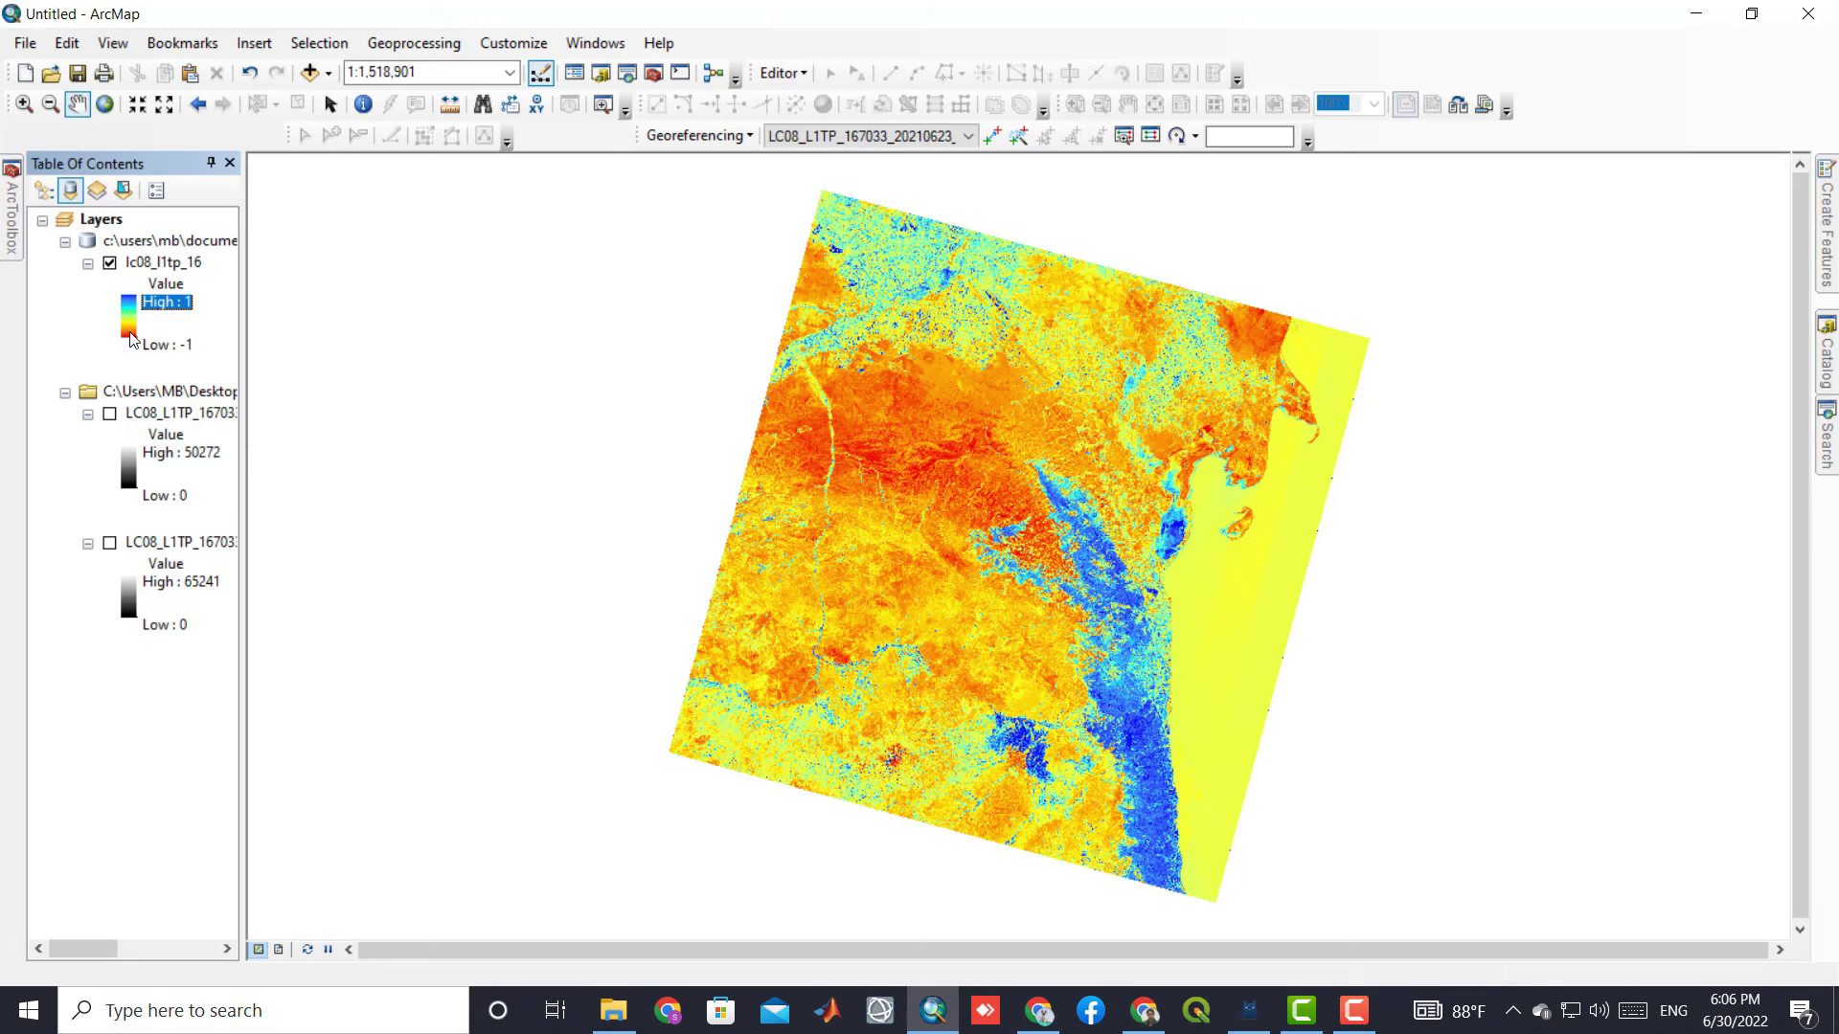